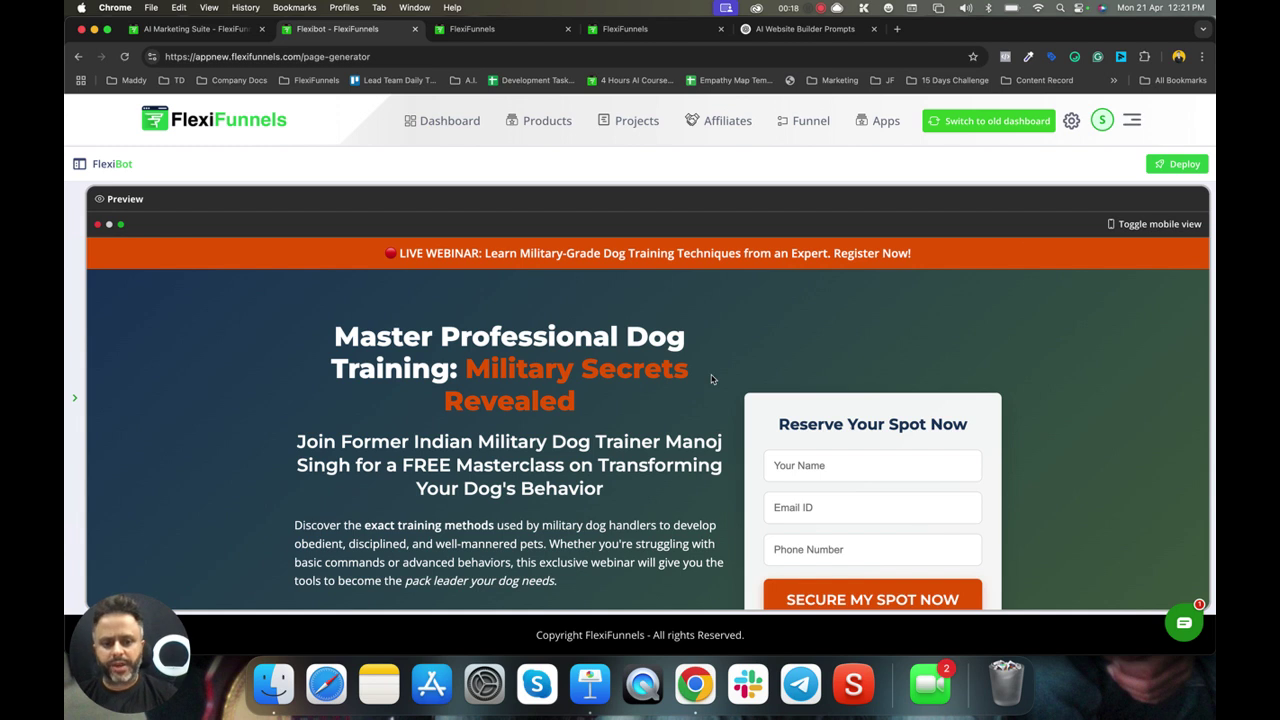
# Examine the generated dog training webinar page in the preview, from the registration form through benefits, deliverables and testimonials
pyautogui.scroll(-10, 712, 379)
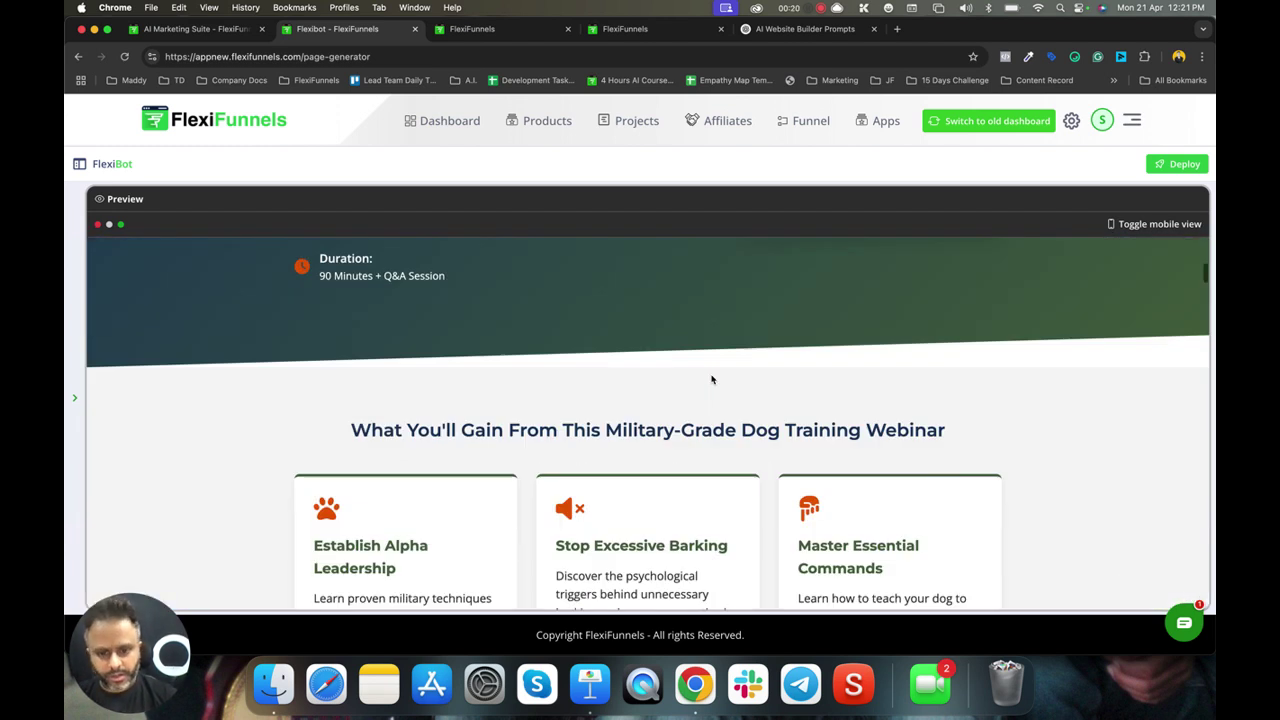
pyautogui.scroll(-10, 712, 379)
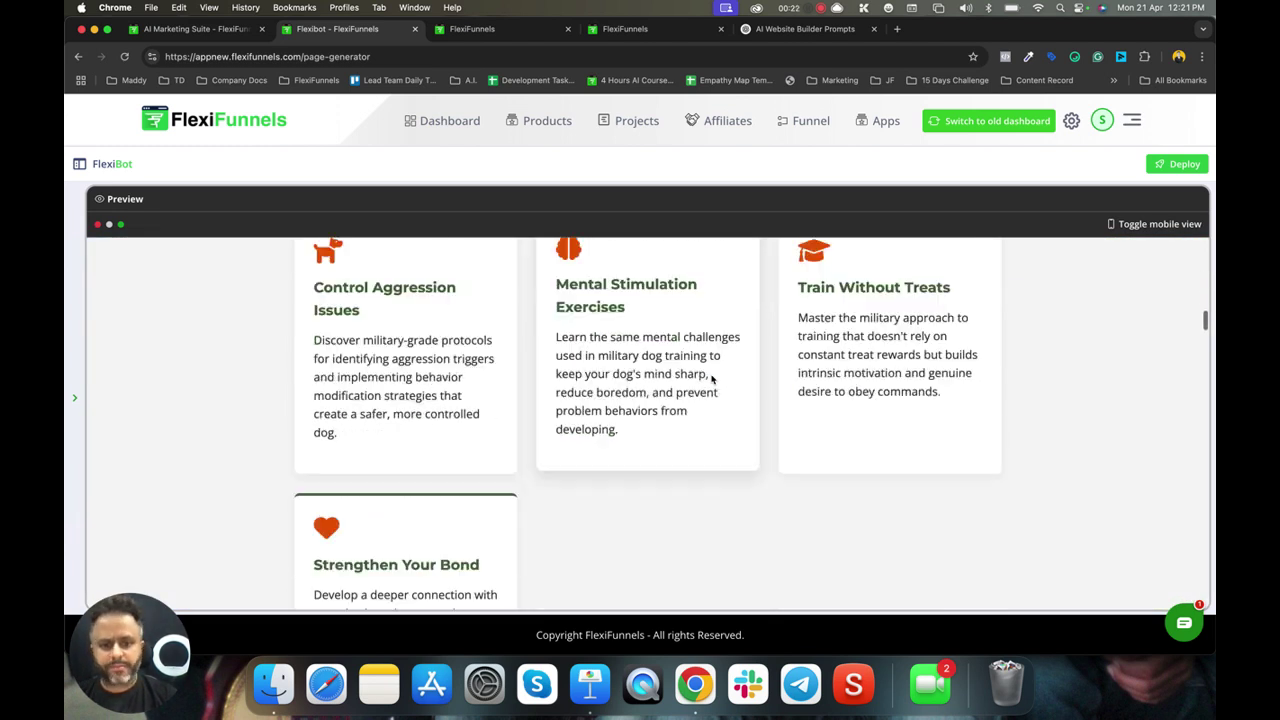
pyautogui.scroll(-15, 712, 379)
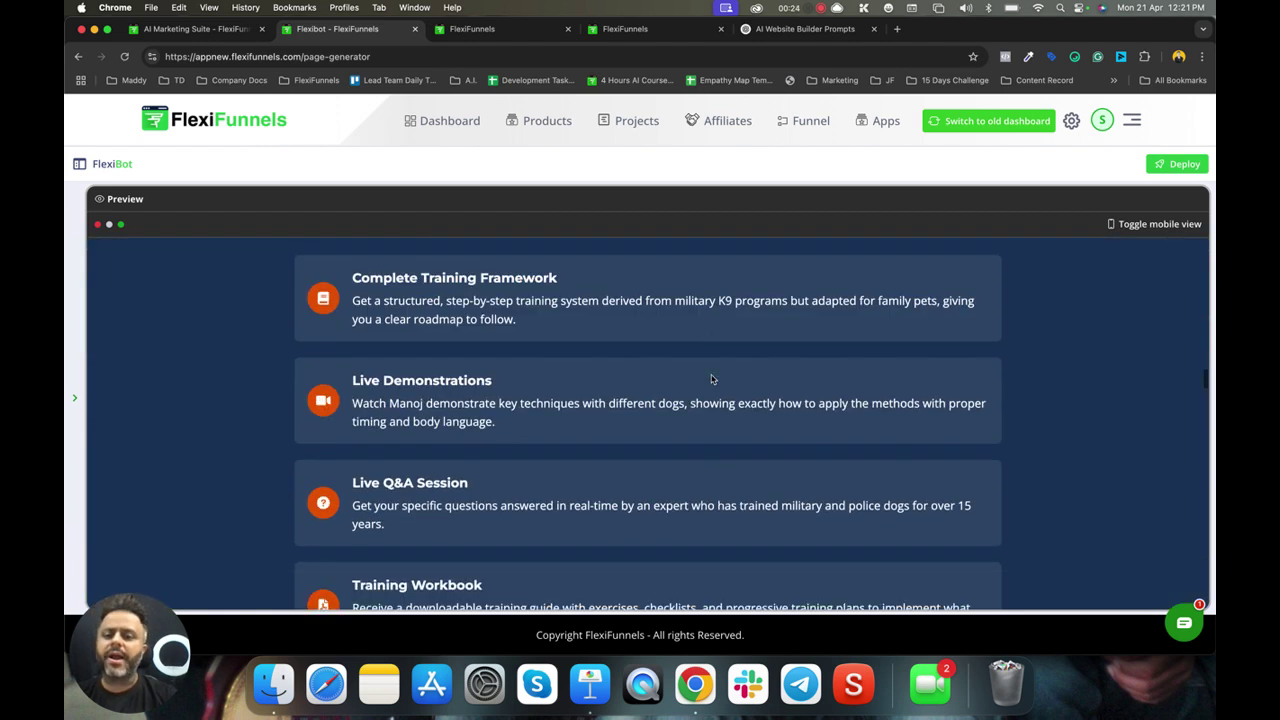
pyautogui.scroll(-5, 712, 379)
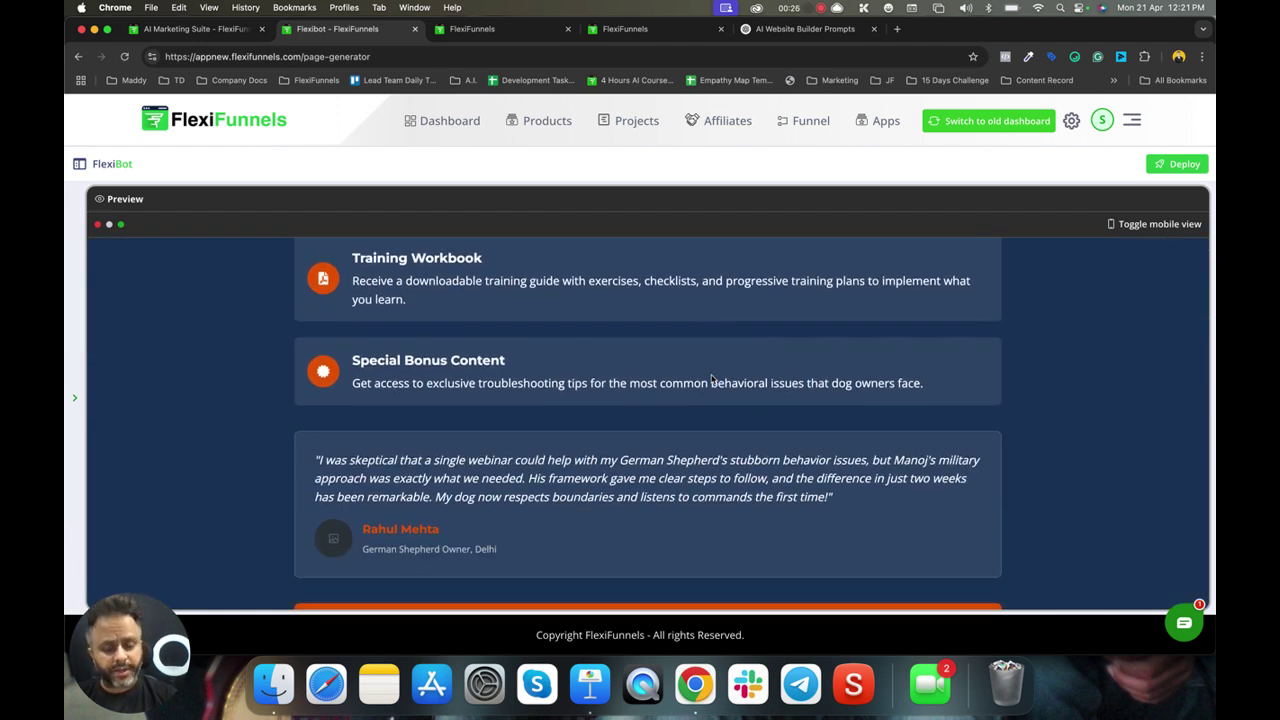
pyautogui.scroll(20, 712, 379)
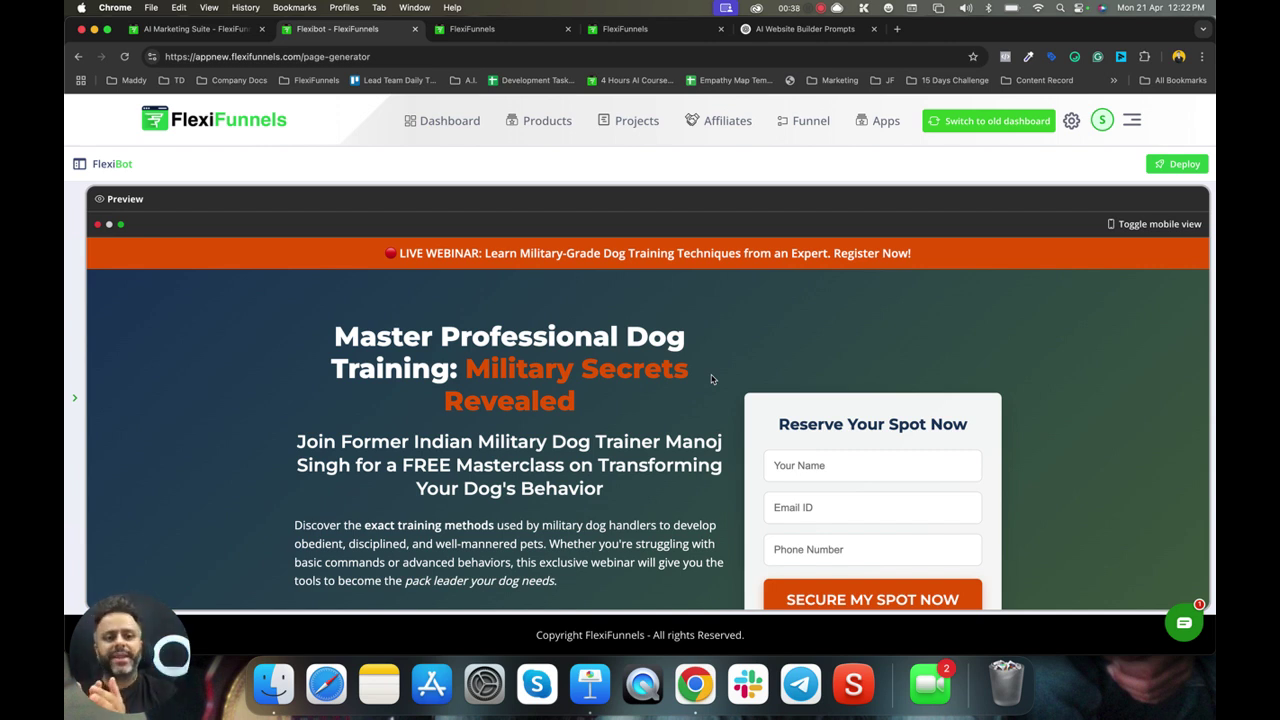
pyautogui.scroll(-10, 712, 379)
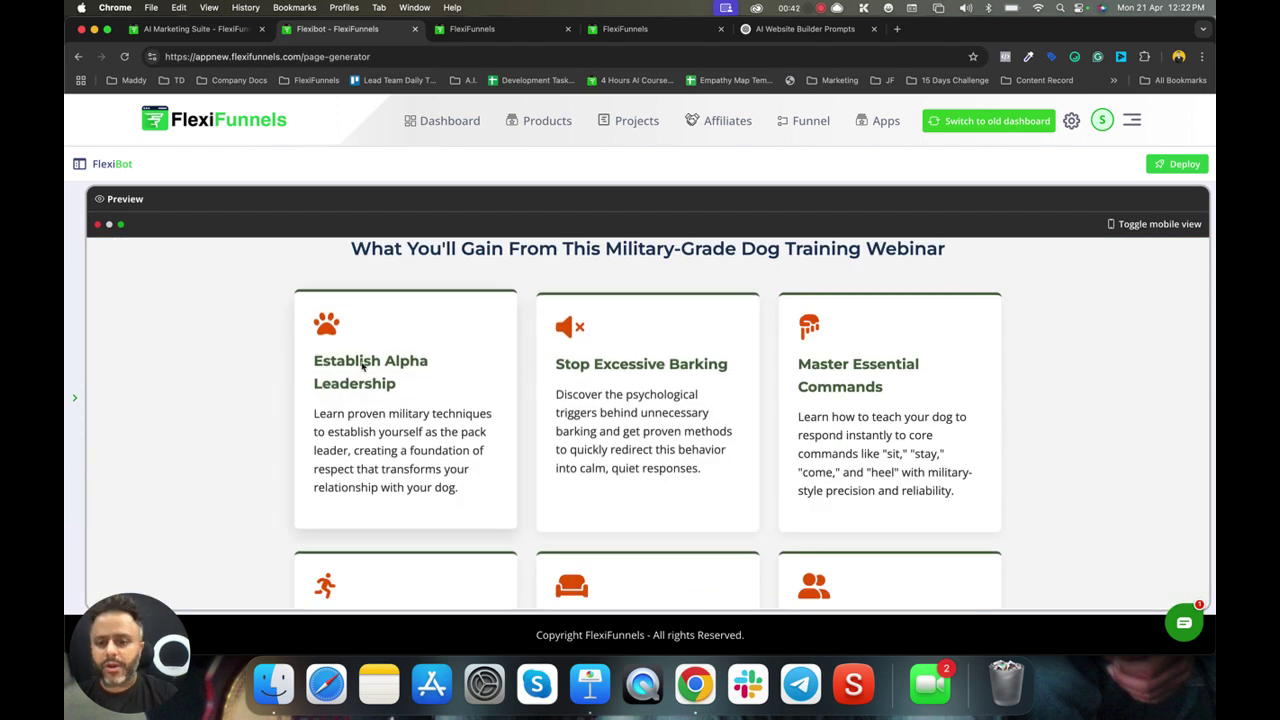
pyautogui.scroll(-8, 895, 415)
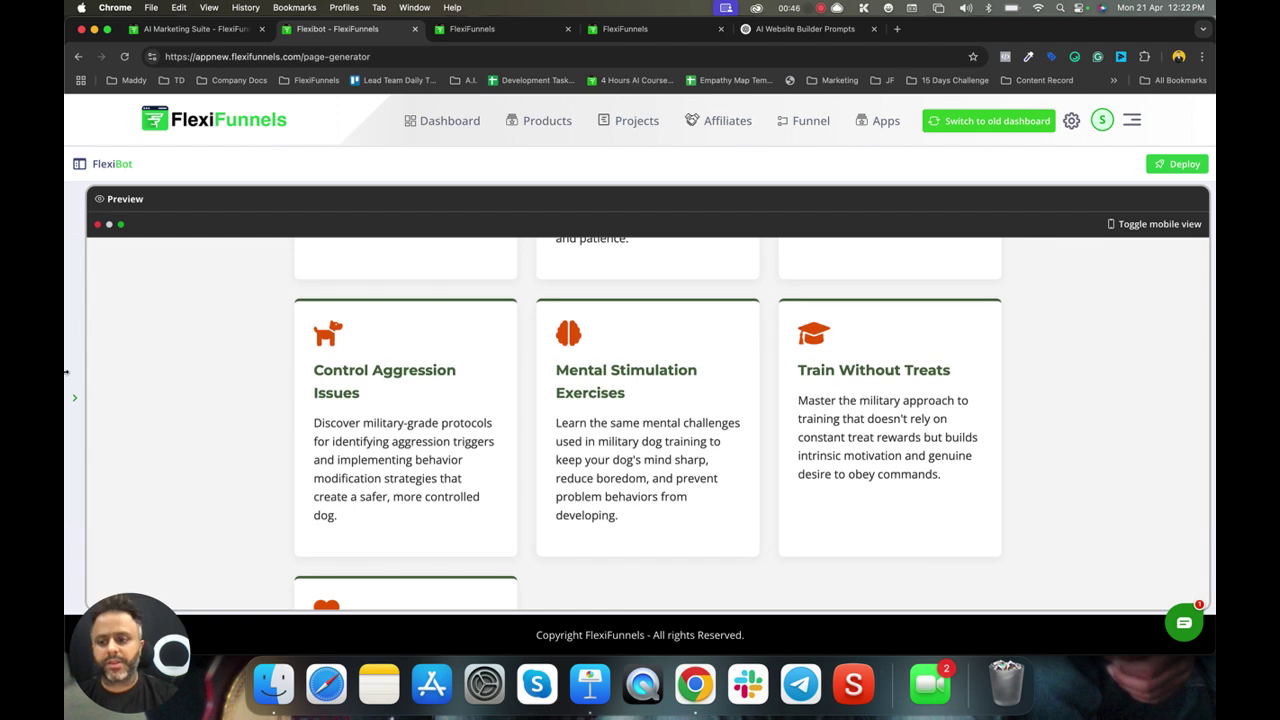
# Show the FlexiBot conversation beside the preview, and read the original dog training webinar prompt and its requested sections in ChatGPT
pyautogui.click(71, 398)
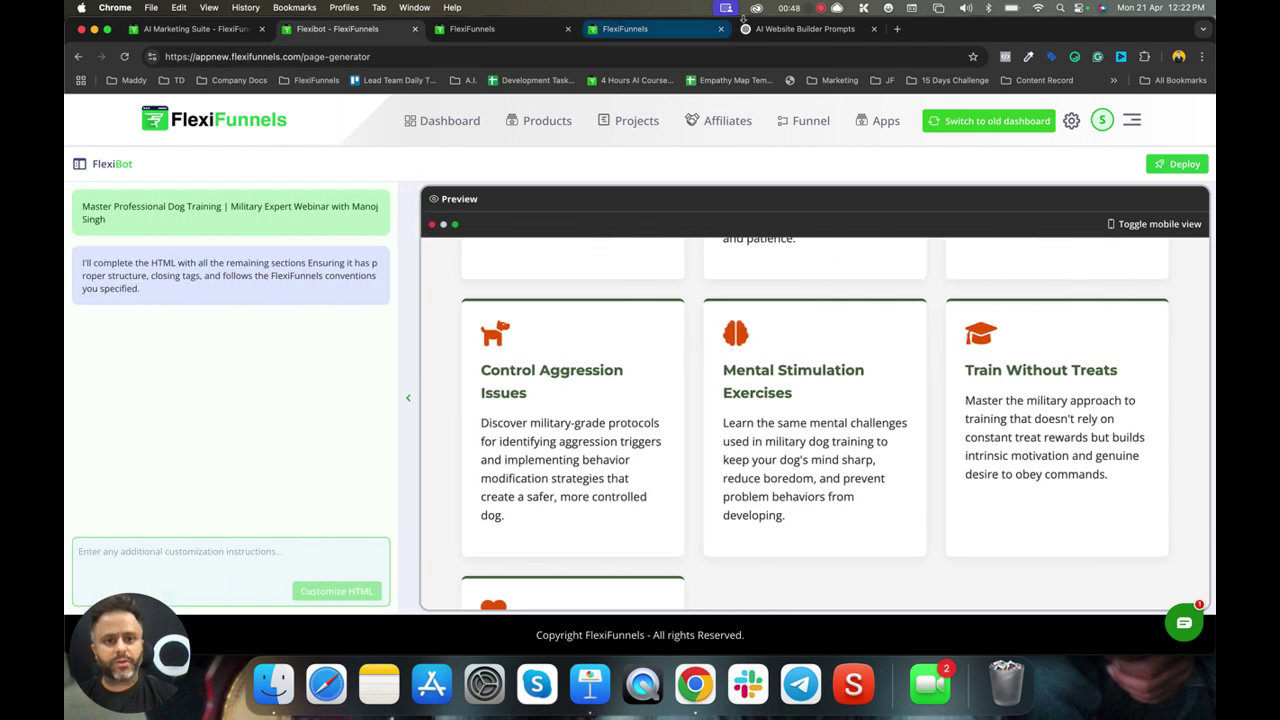
pyautogui.click(830, 30)
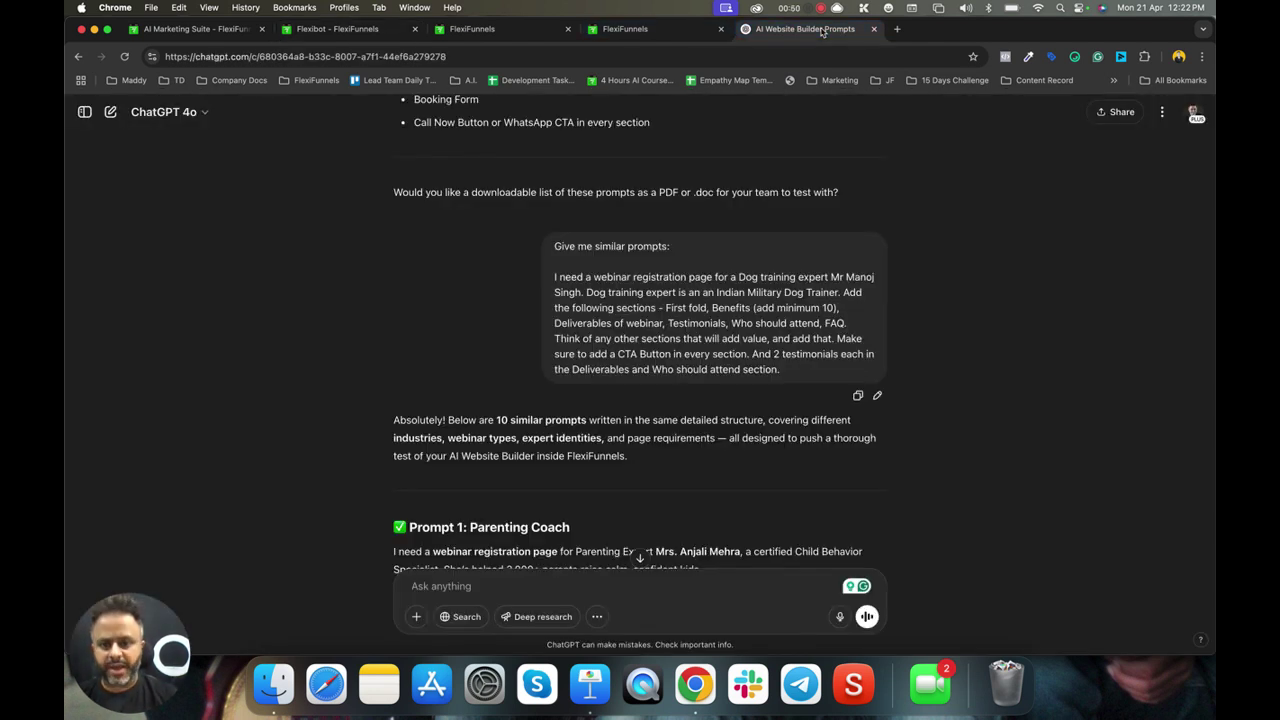
pyautogui.moveTo(555, 277); pyautogui.dragTo(790, 287)
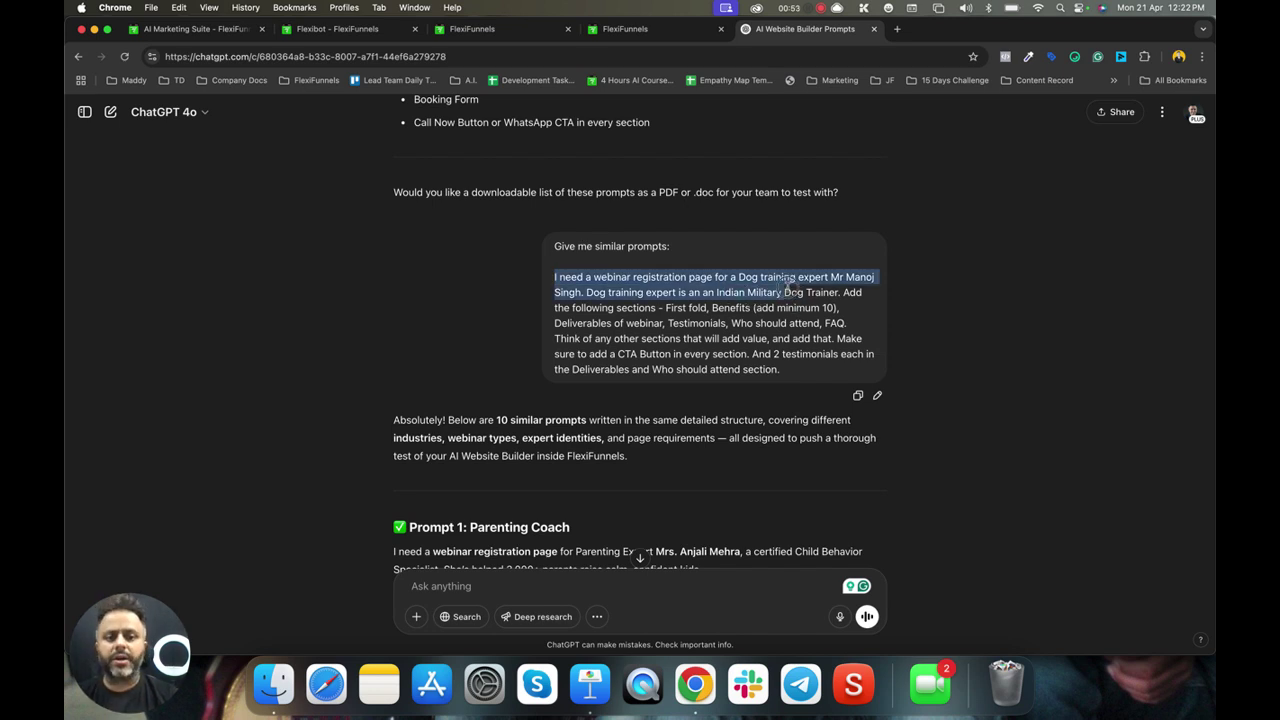
pyautogui.moveTo(689, 292); pyautogui.dragTo(822, 292)
pyautogui.click(674, 306)
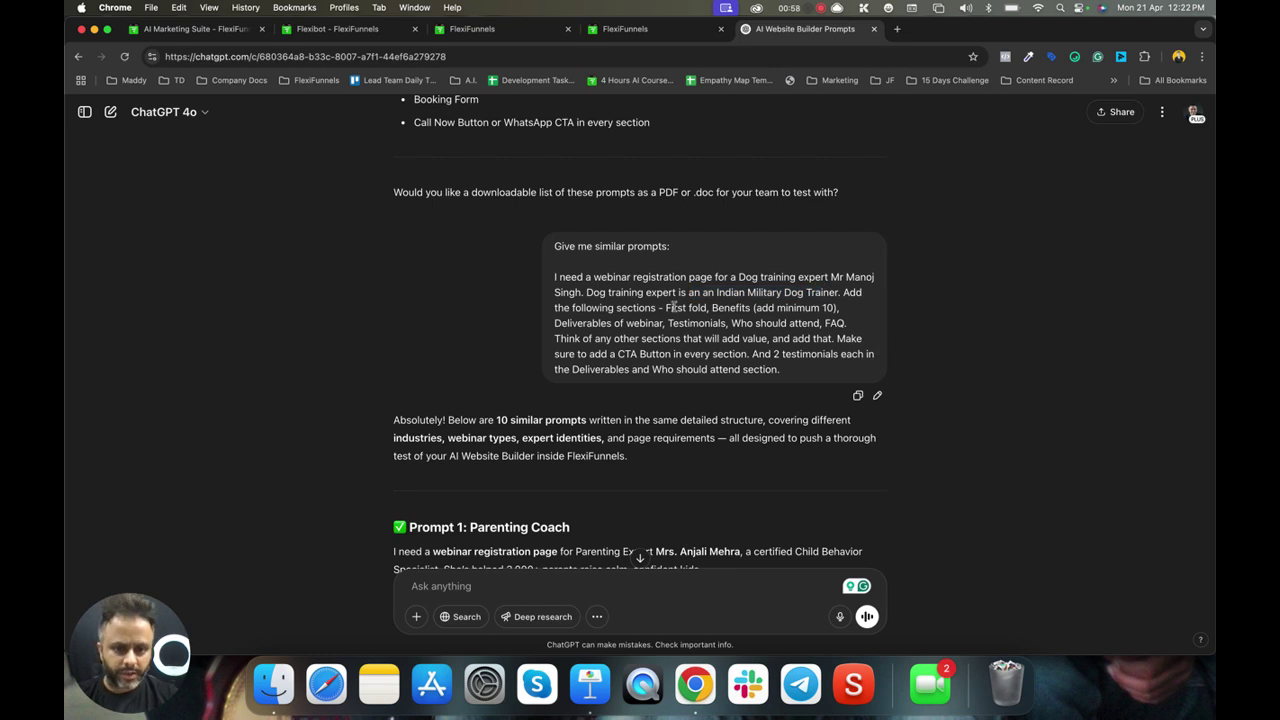
pyautogui.moveTo(673, 307); pyautogui.dragTo(728, 318)
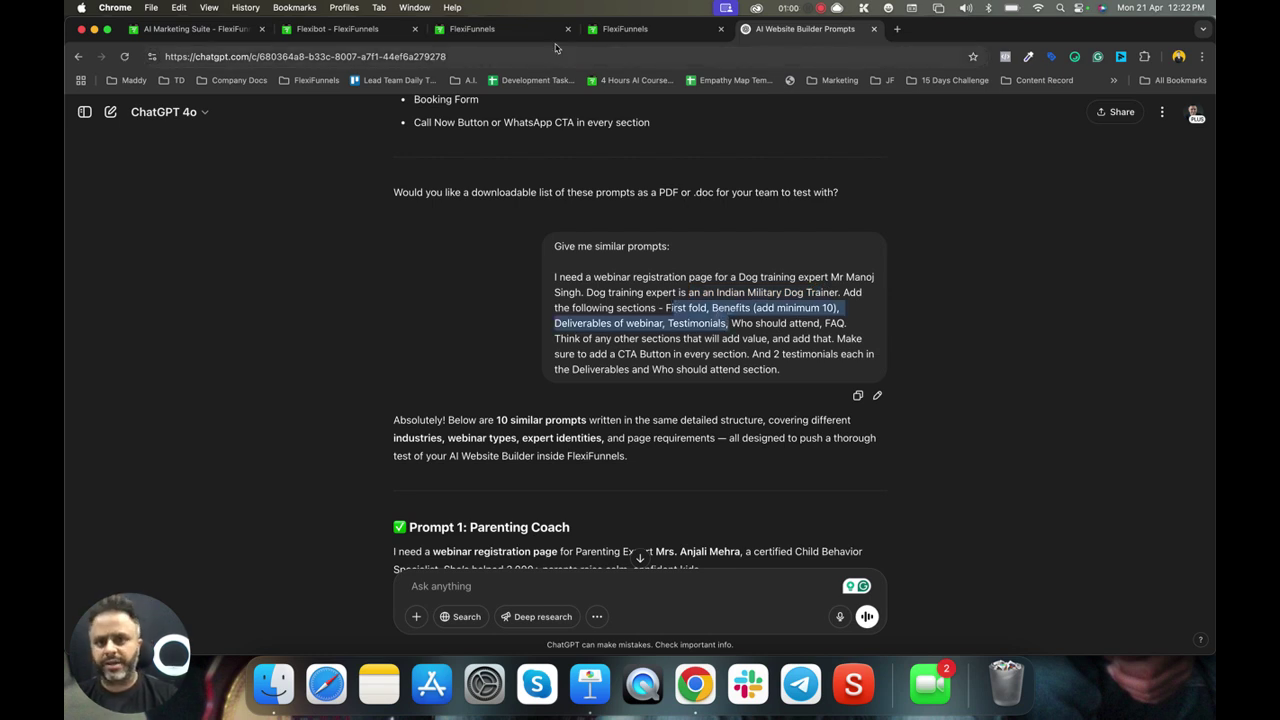
# Return to FlexiBot, enlarge the page preview and look through the dog training page's sections again
pyautogui.click(492, 31)
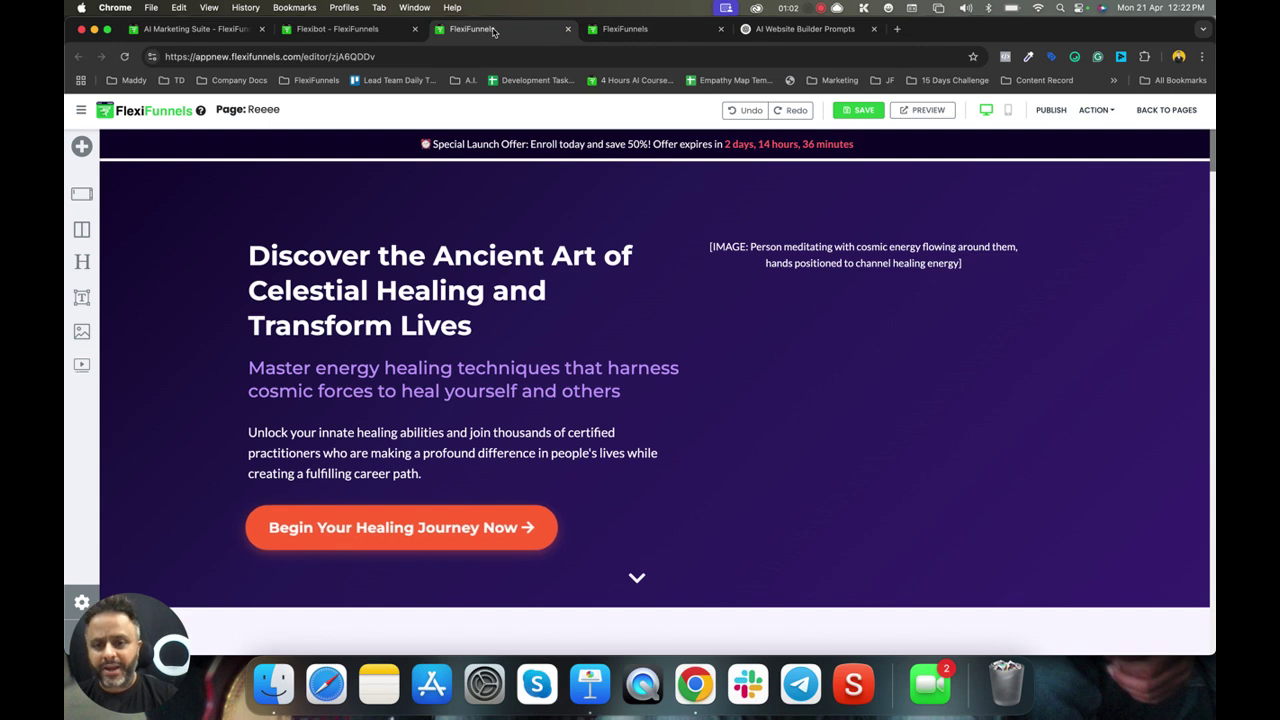
pyautogui.click(340, 29)
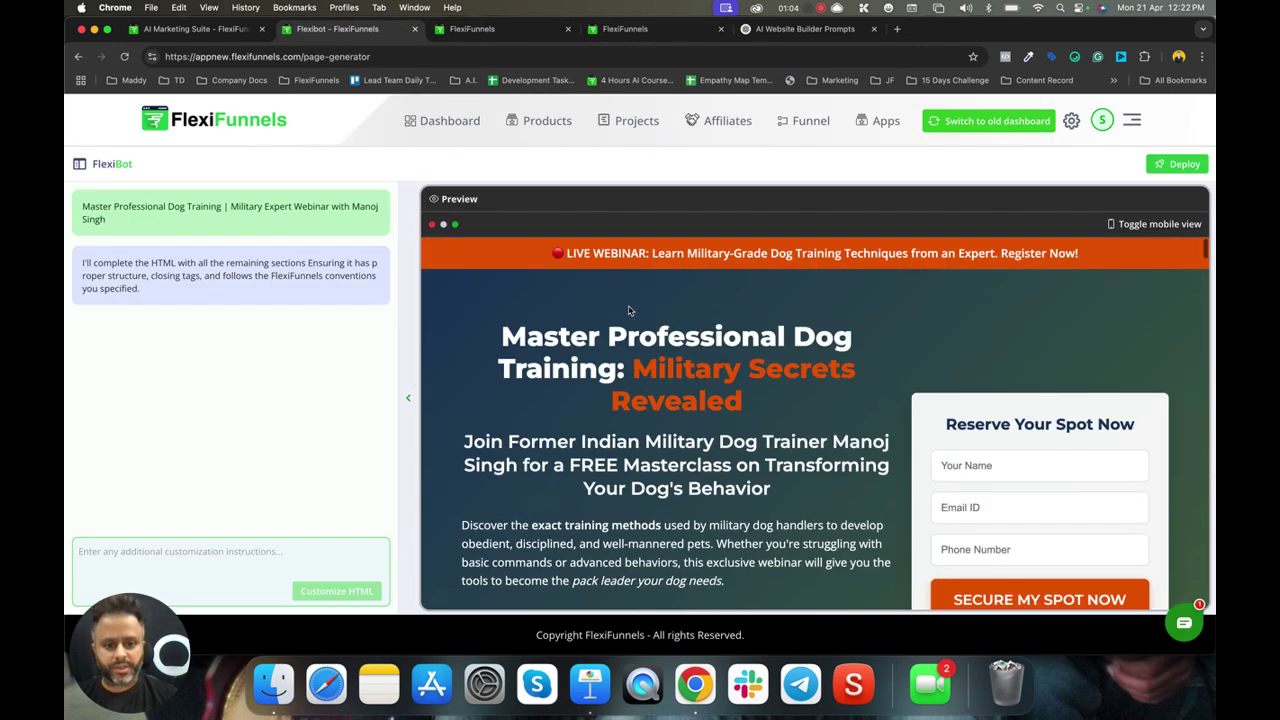
pyautogui.click(407, 402)
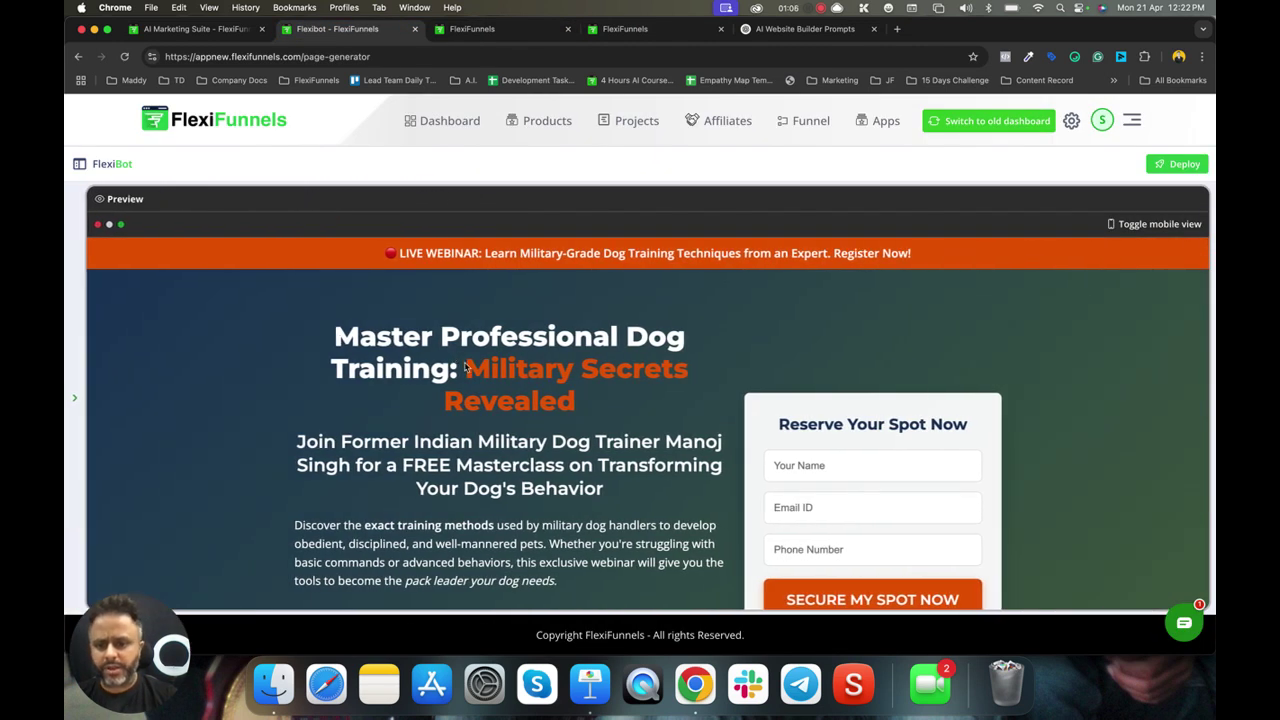
pyautogui.scroll(-5, 464, 367)
pyautogui.scroll(-10, 464, 367)
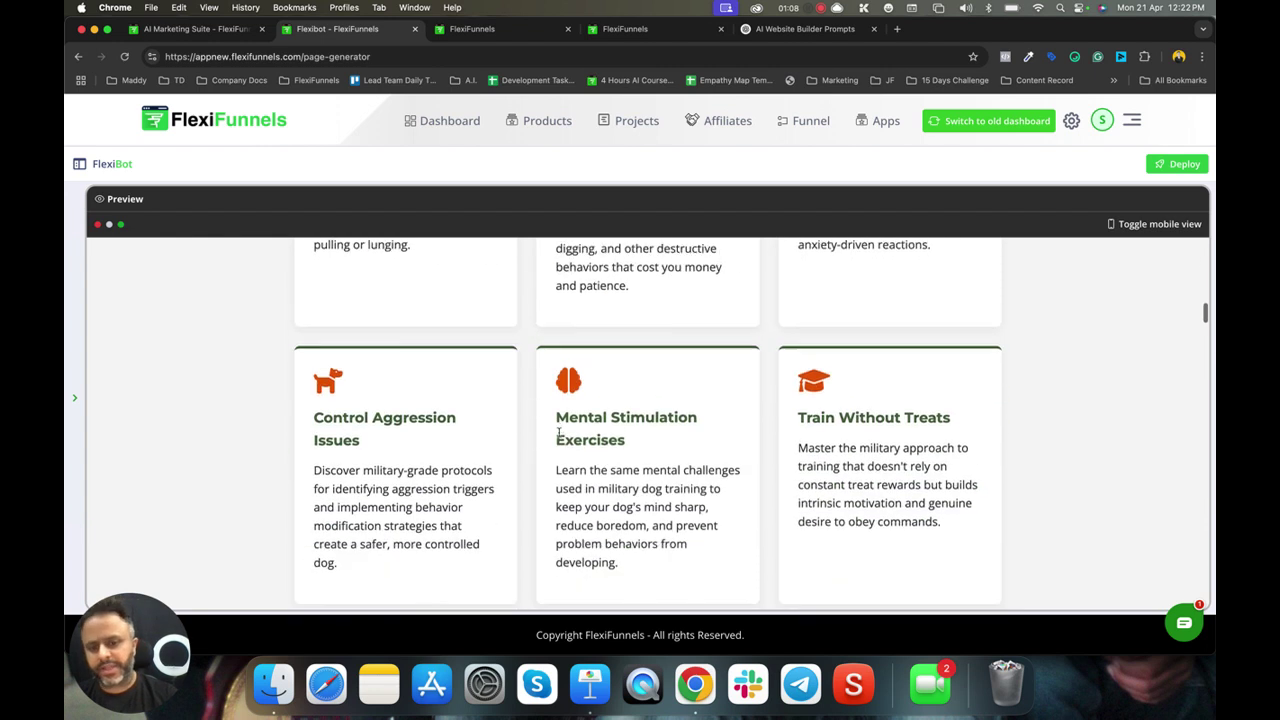
pyautogui.scroll(-5, 564, 430)
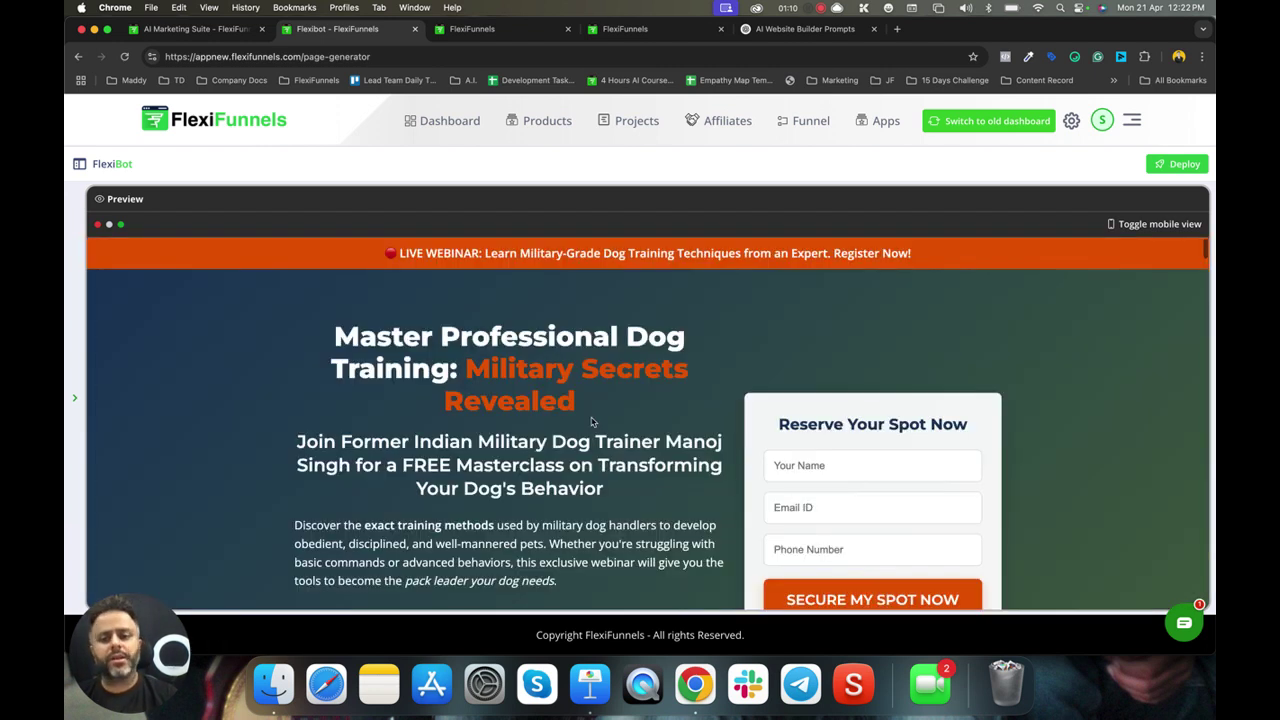
# Open the FlexiBot history and start a new single prompt website page
pyautogui.click(75, 399)
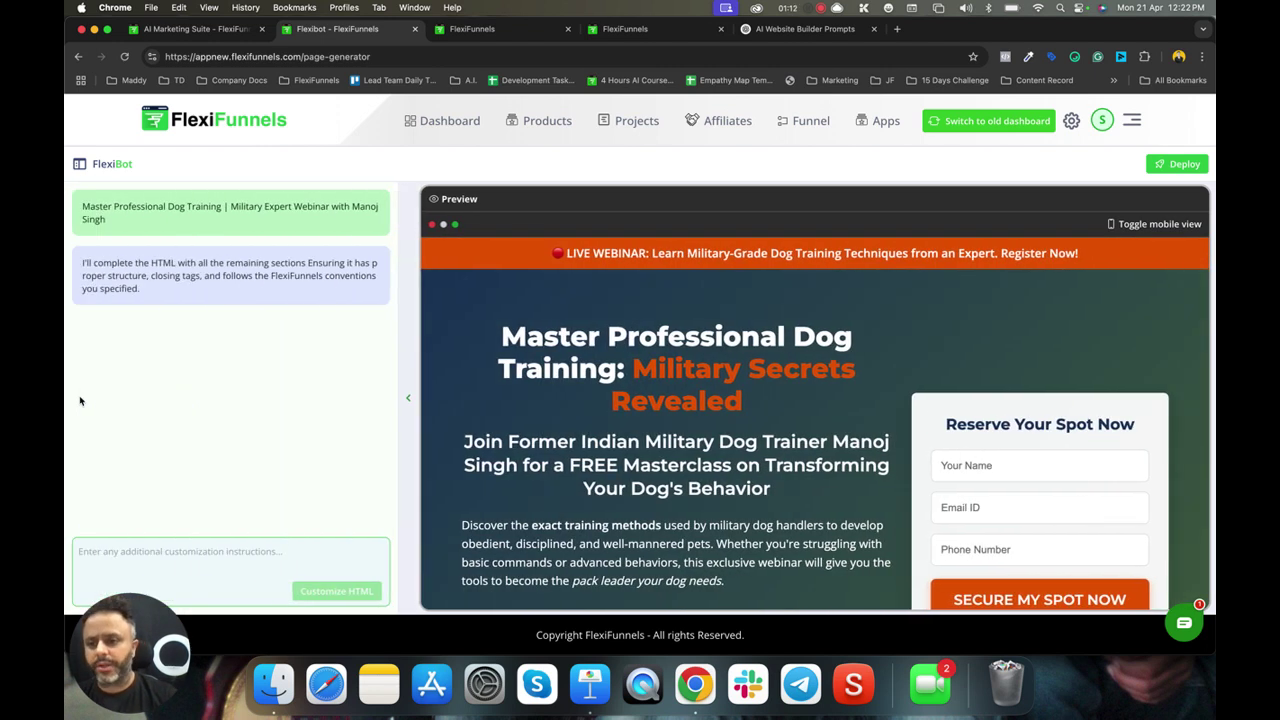
pyautogui.click(112, 165)
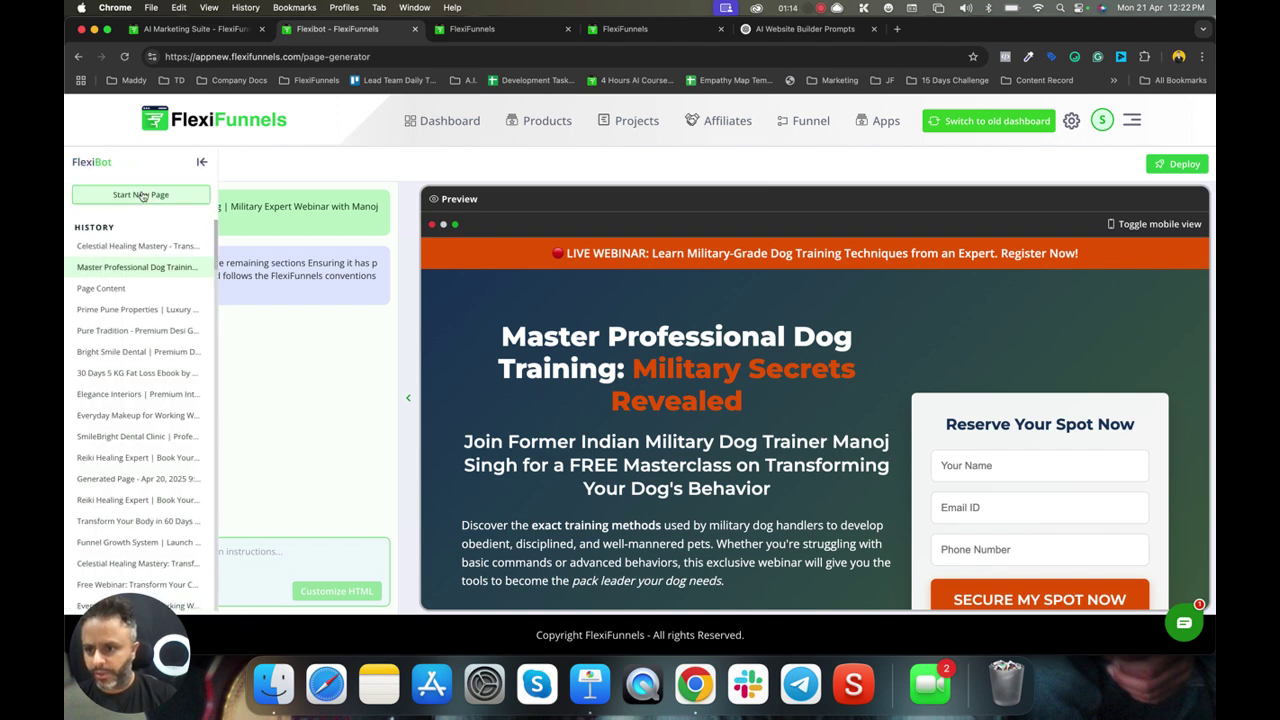
pyautogui.click(141, 194)
pyautogui.click(474, 452)
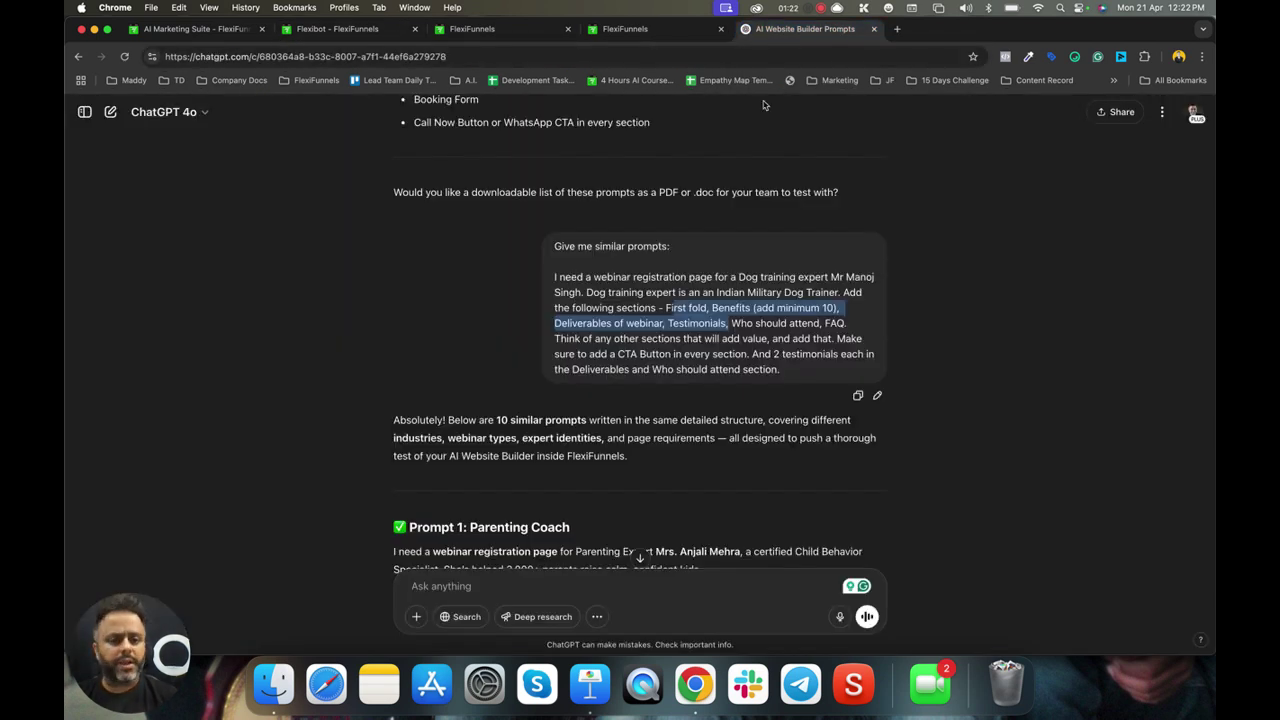
# Copy the full text of "Prompt 1: Parenting Coach" from ChatGPT and paste it into FlexiBot's new page prompt
pyautogui.click(805, 29)
pyautogui.scroll(-3, 735, 280)
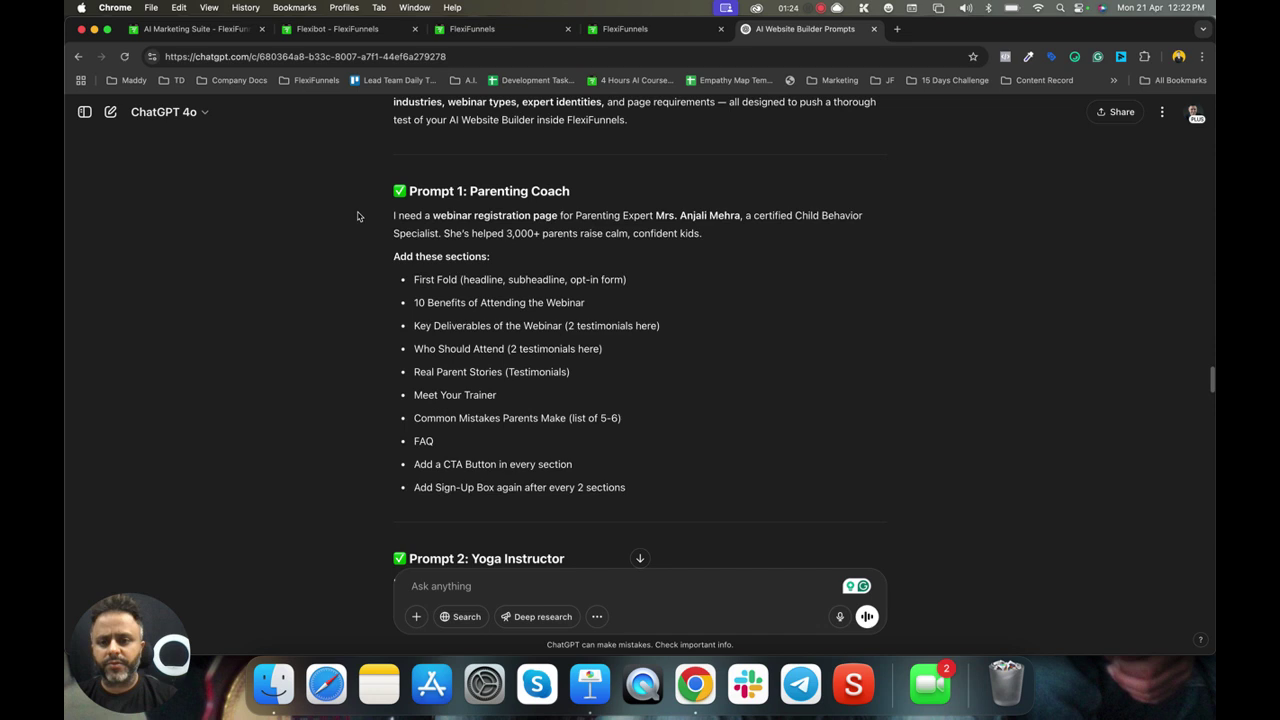
pyautogui.moveTo(391, 218); pyautogui.dragTo(628, 488)
pyautogui.click(367, 28)
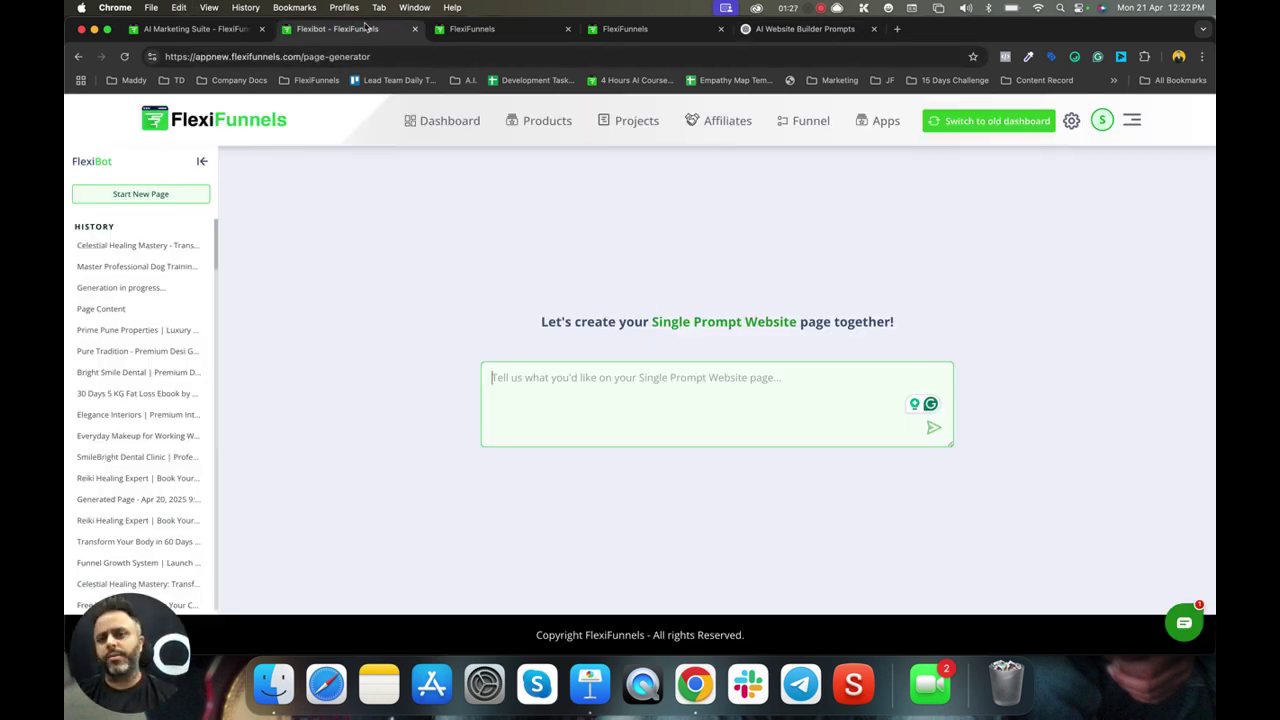
pyautogui.click(643, 389)
pyautogui.press('super+v')
# Reread the Parenting Coach webinar prompt in ChatGPT and submit the pasted copy in FlexiBot to generate the page
pyautogui.click(806, 30)
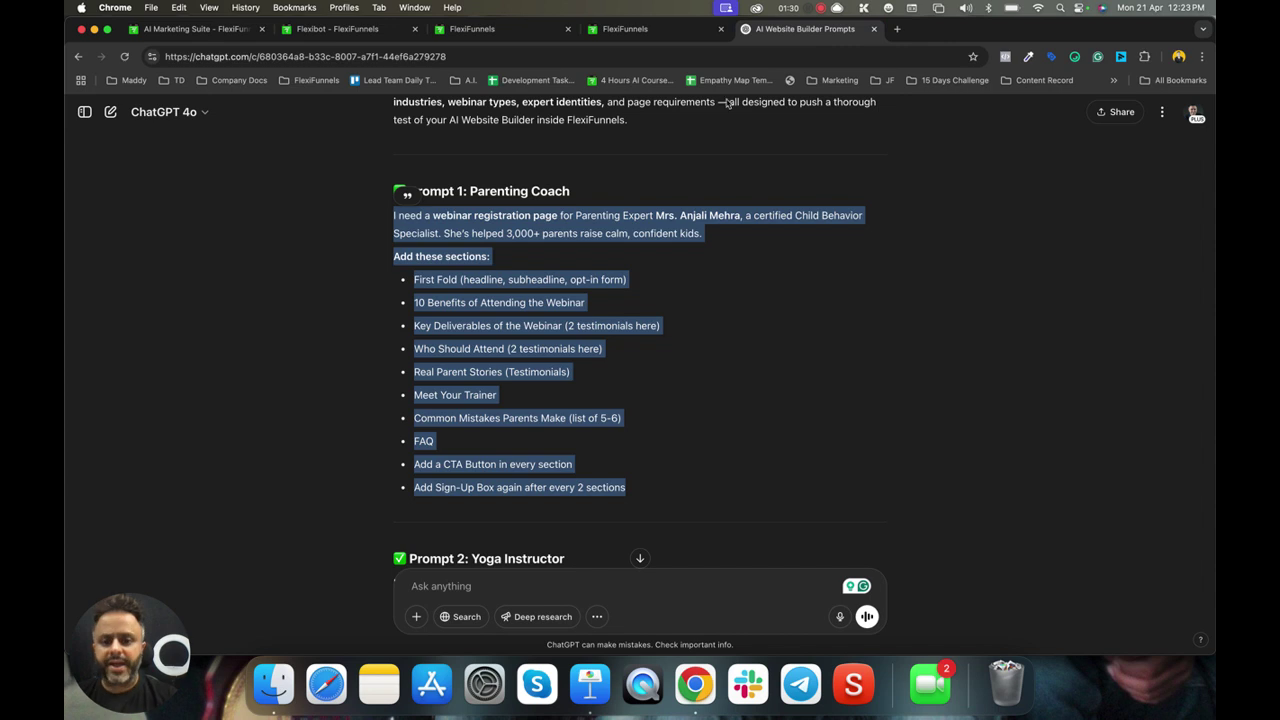
pyautogui.click(535, 215)
pyautogui.moveTo(535, 215); pyautogui.dragTo(763, 215)
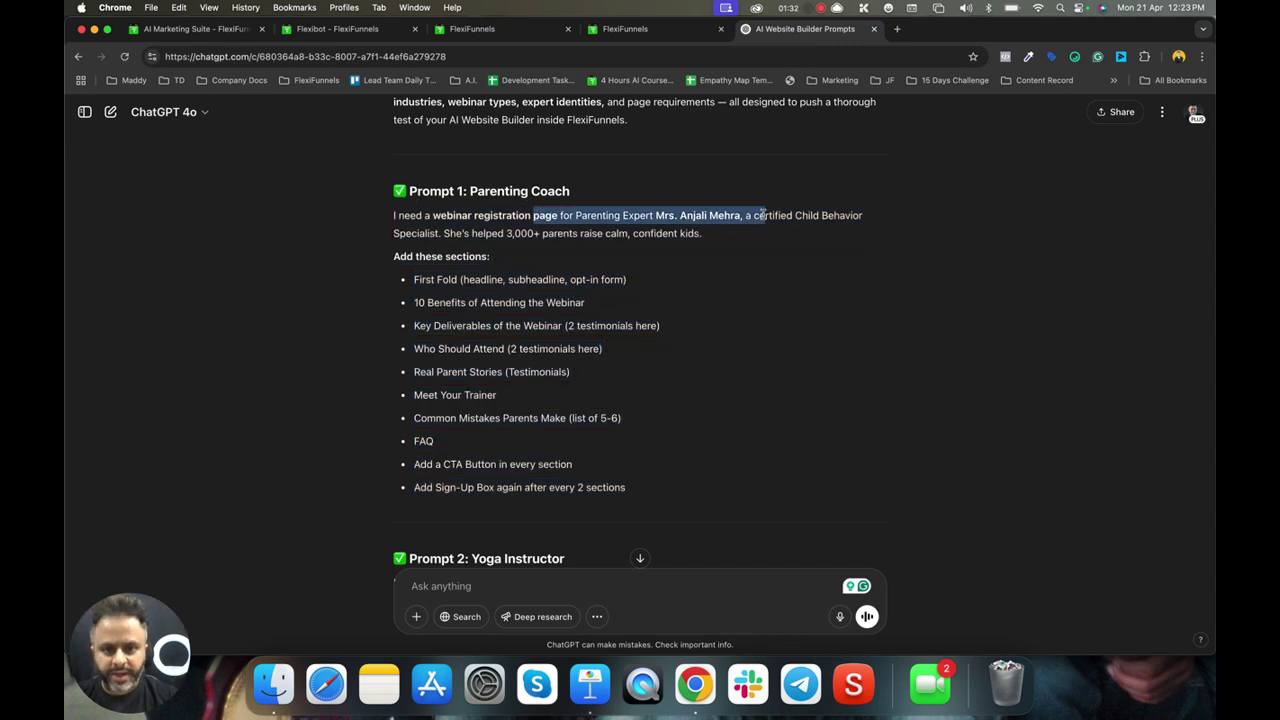
pyautogui.click(763, 215)
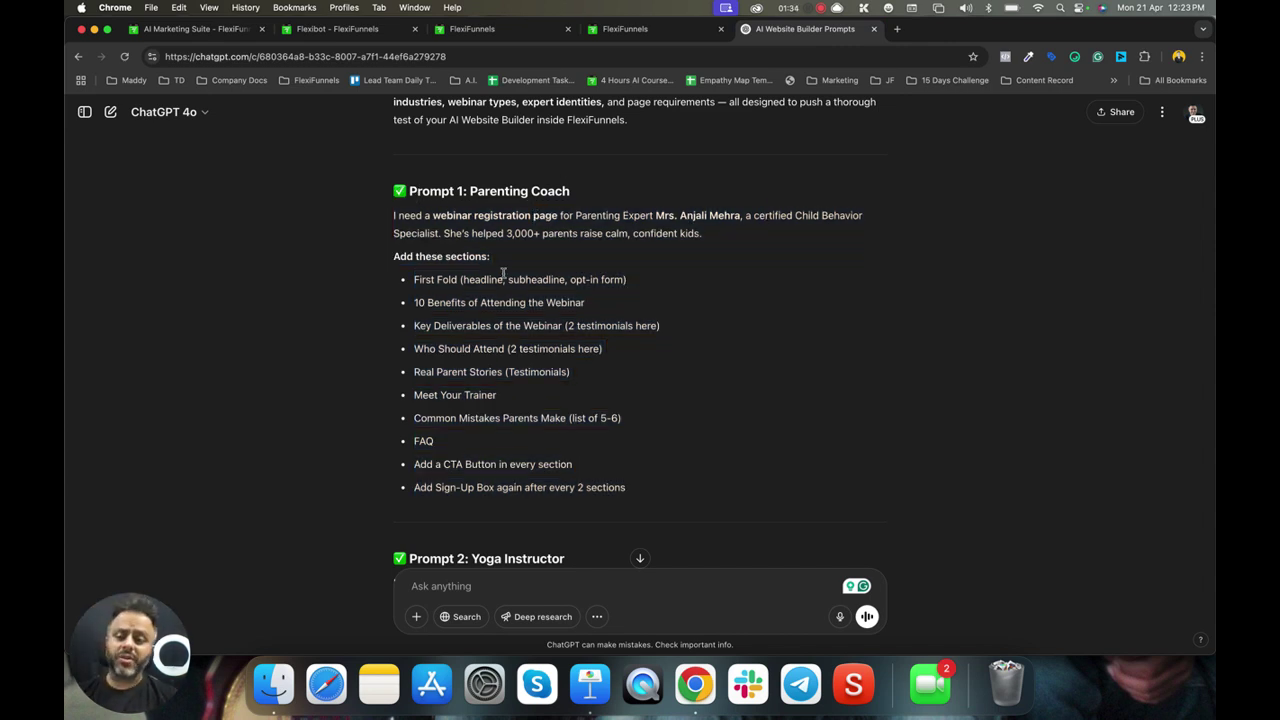
pyautogui.moveTo(470, 215); pyautogui.dragTo(557, 216)
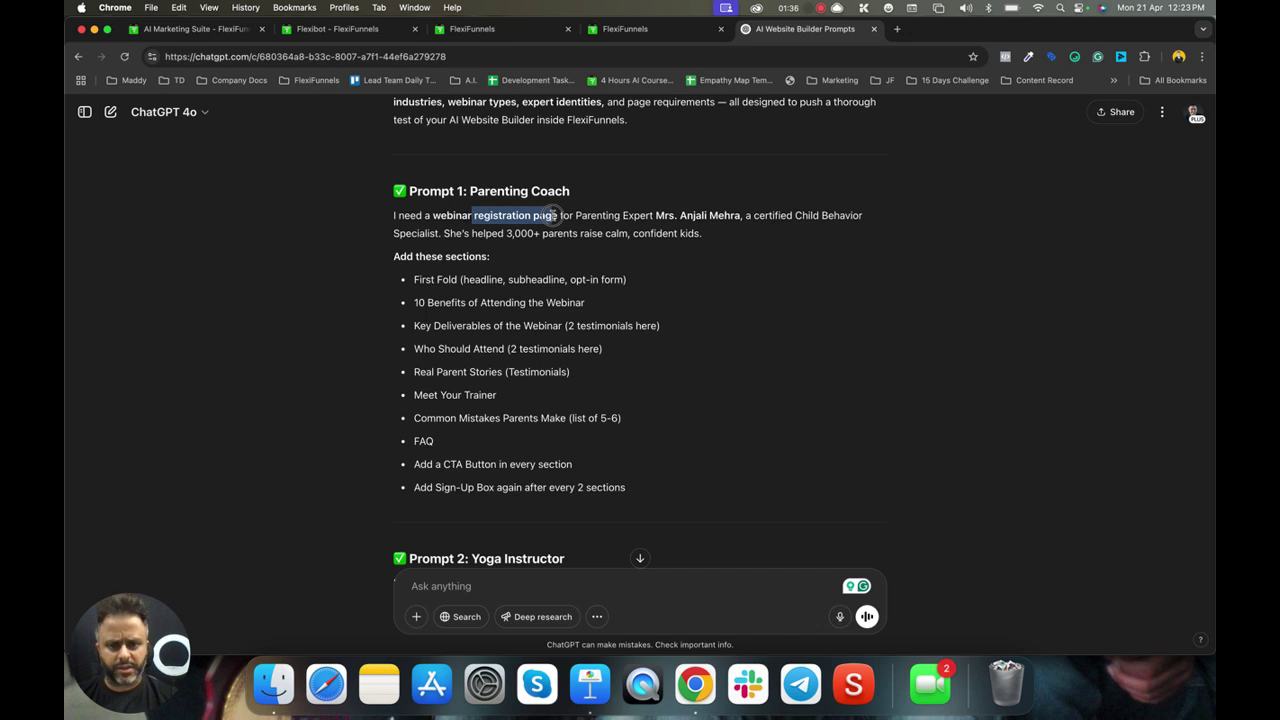
pyautogui.click(553, 246)
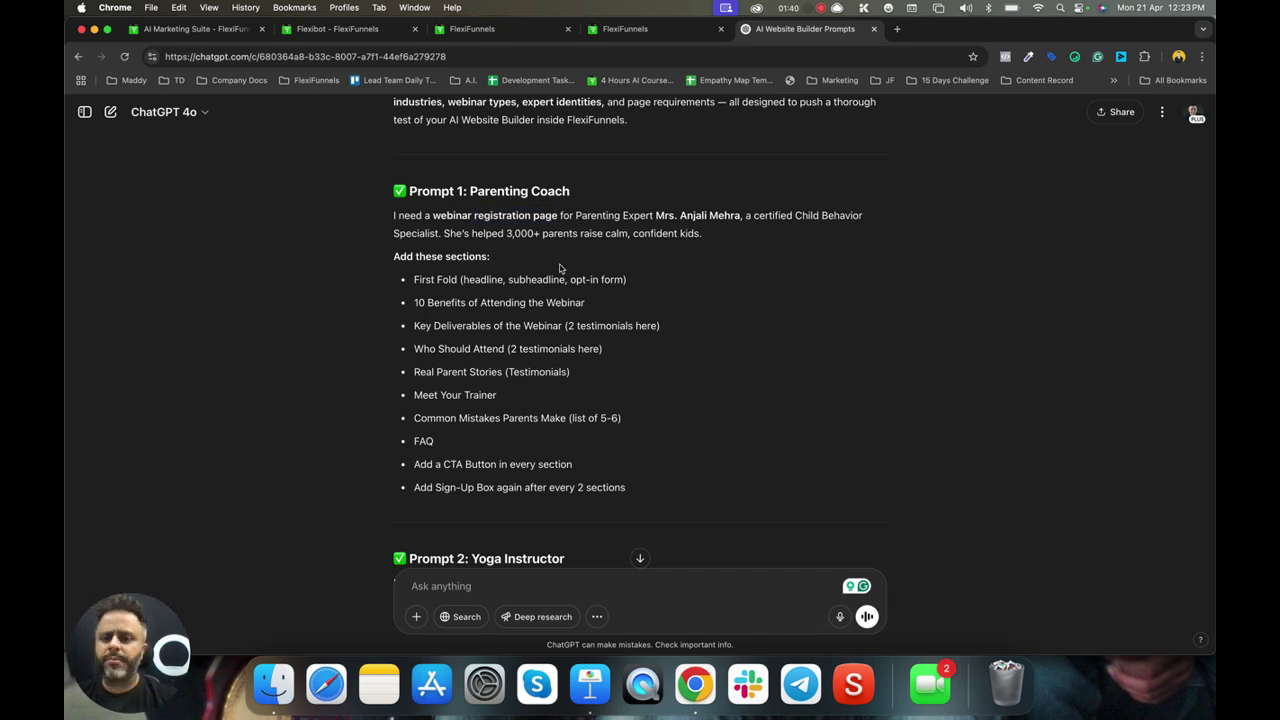
pyautogui.click(337, 28)
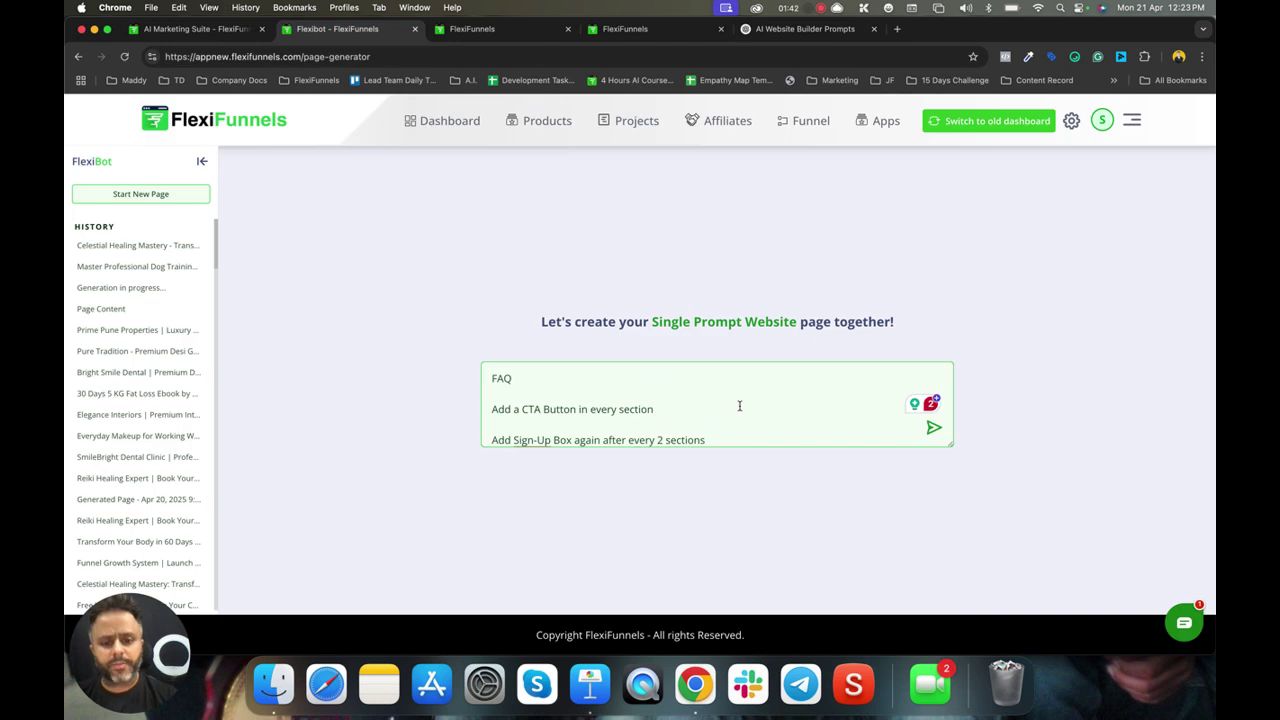
pyautogui.click(933, 428)
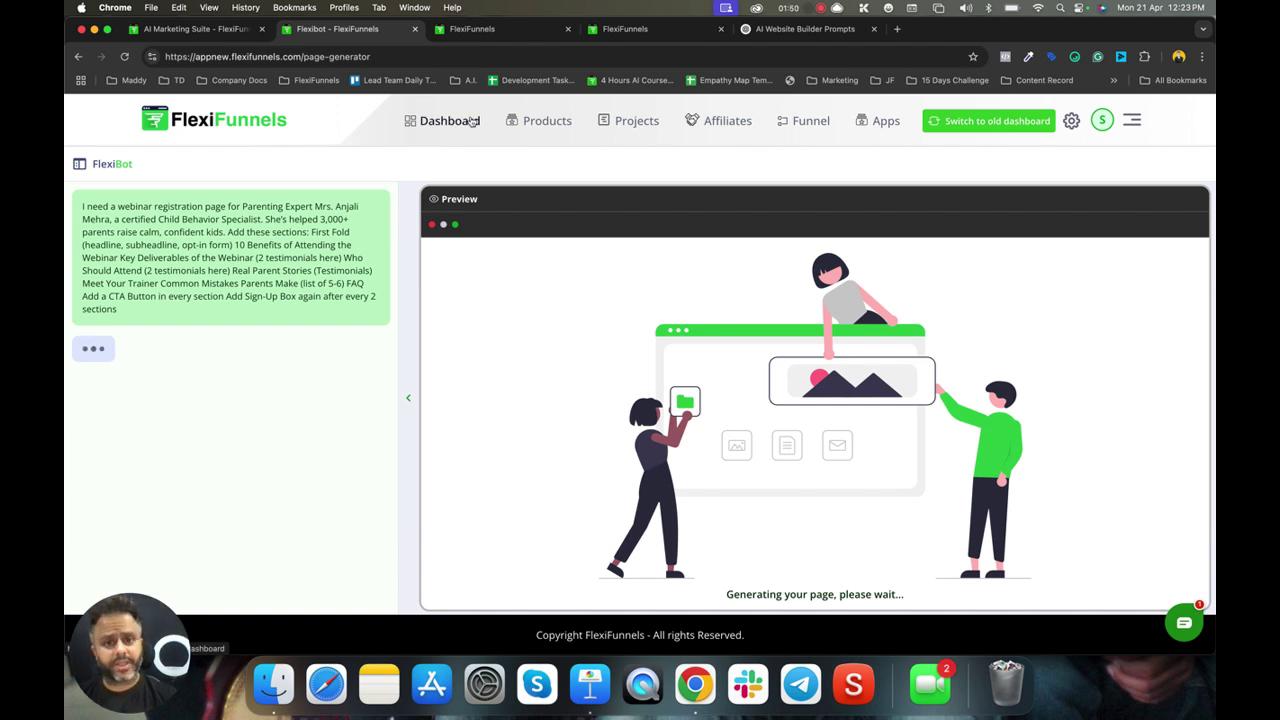
# In the page editor for Reeee, set the "Discover the Ancient Art of Celestial Healing" heading's text size to 40 px
pyautogui.click(472, 28)
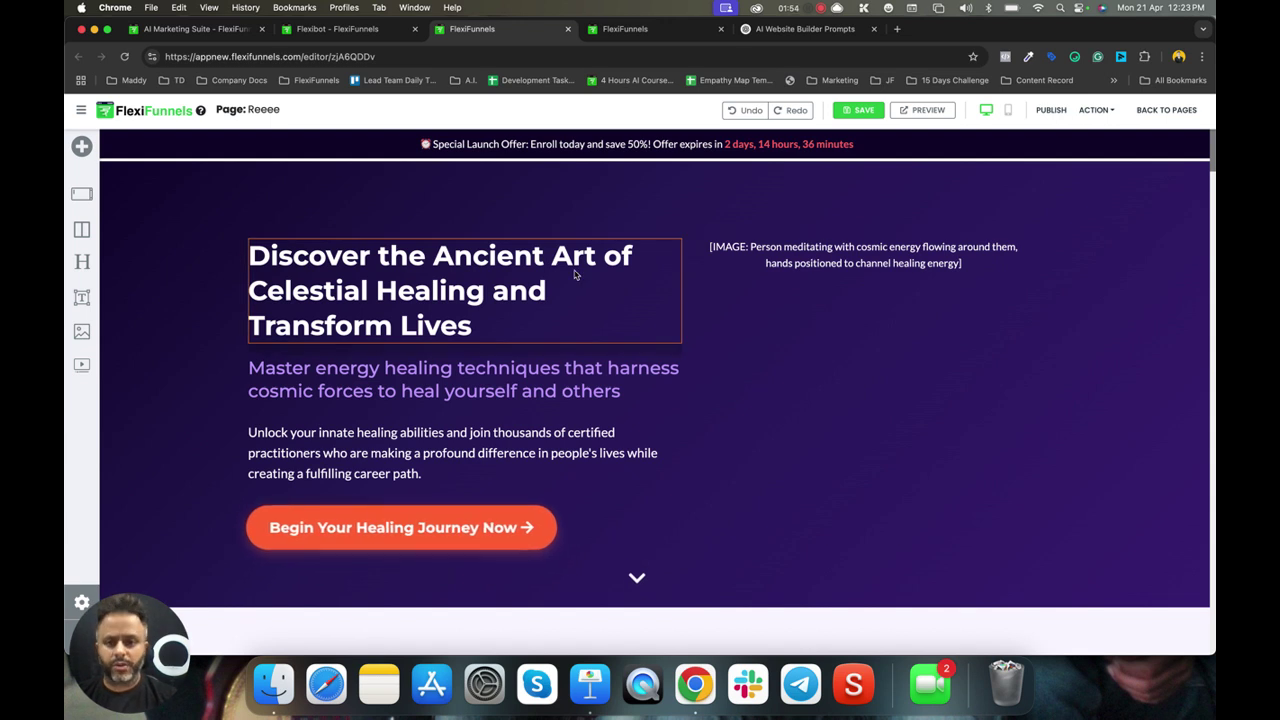
pyautogui.scroll(-4, 575, 275)
pyautogui.scroll(4, 575, 275)
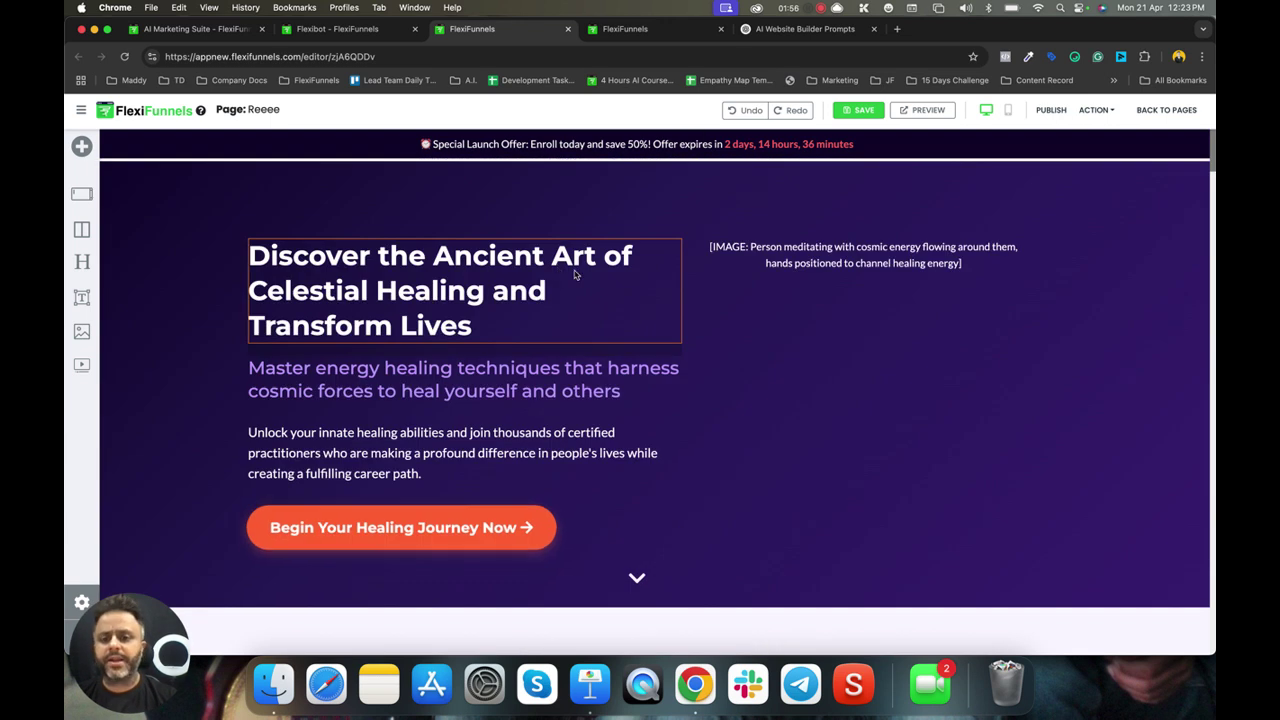
pyautogui.click(518, 268)
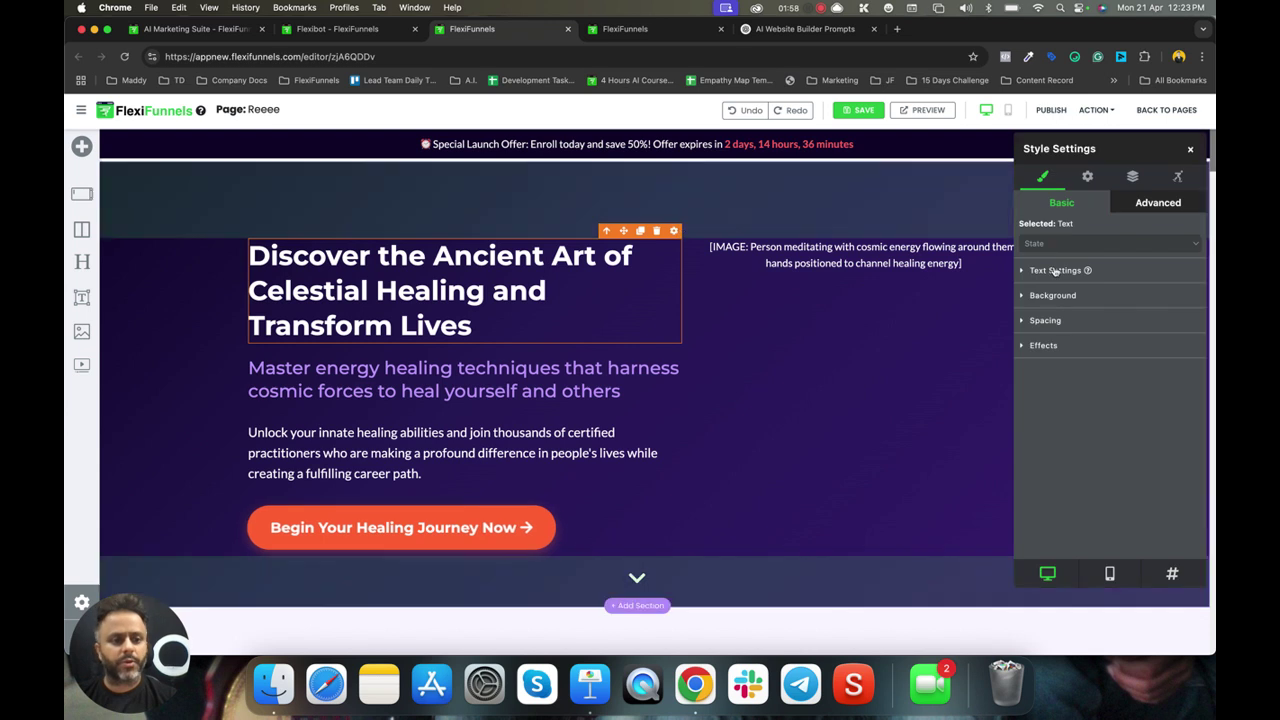
pyautogui.click(1030, 276)
pyautogui.moveTo(1028, 420); pyautogui.dragTo(1072, 415)
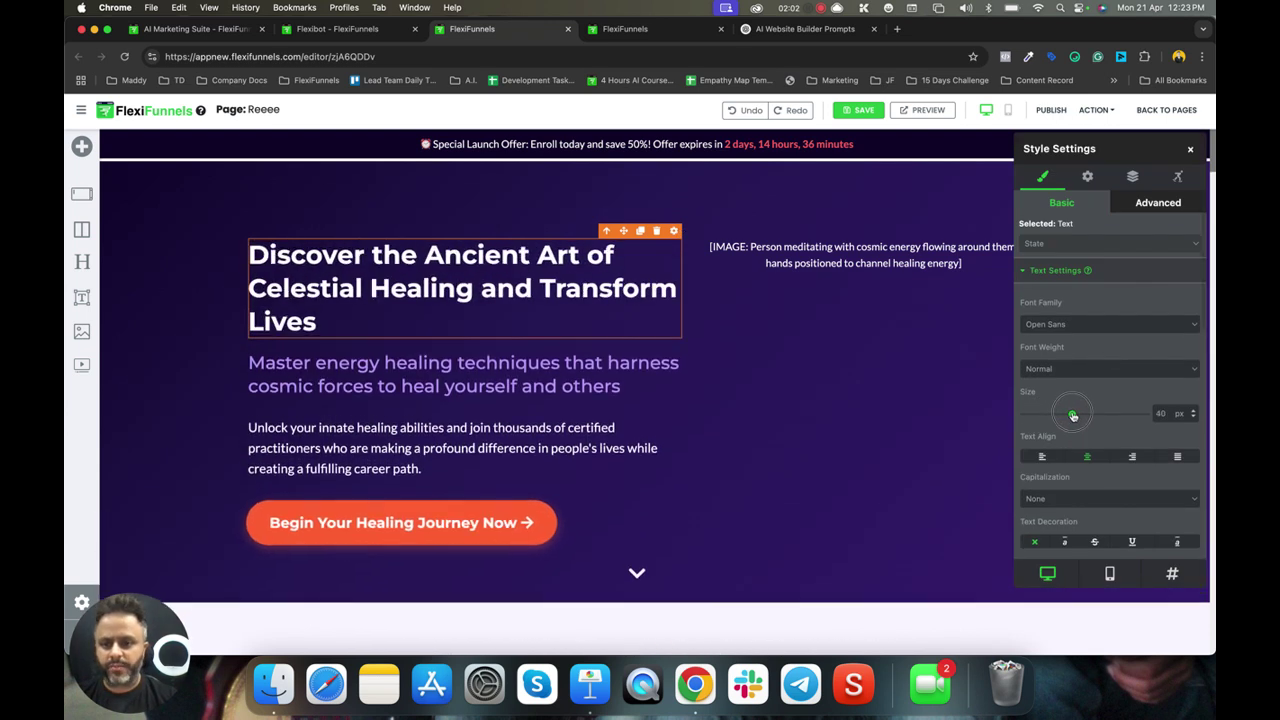
# Change the Celestial Healing heading's text color to yellow (#FFEB3B)
pyautogui.scroll(-6, 1106, 372)
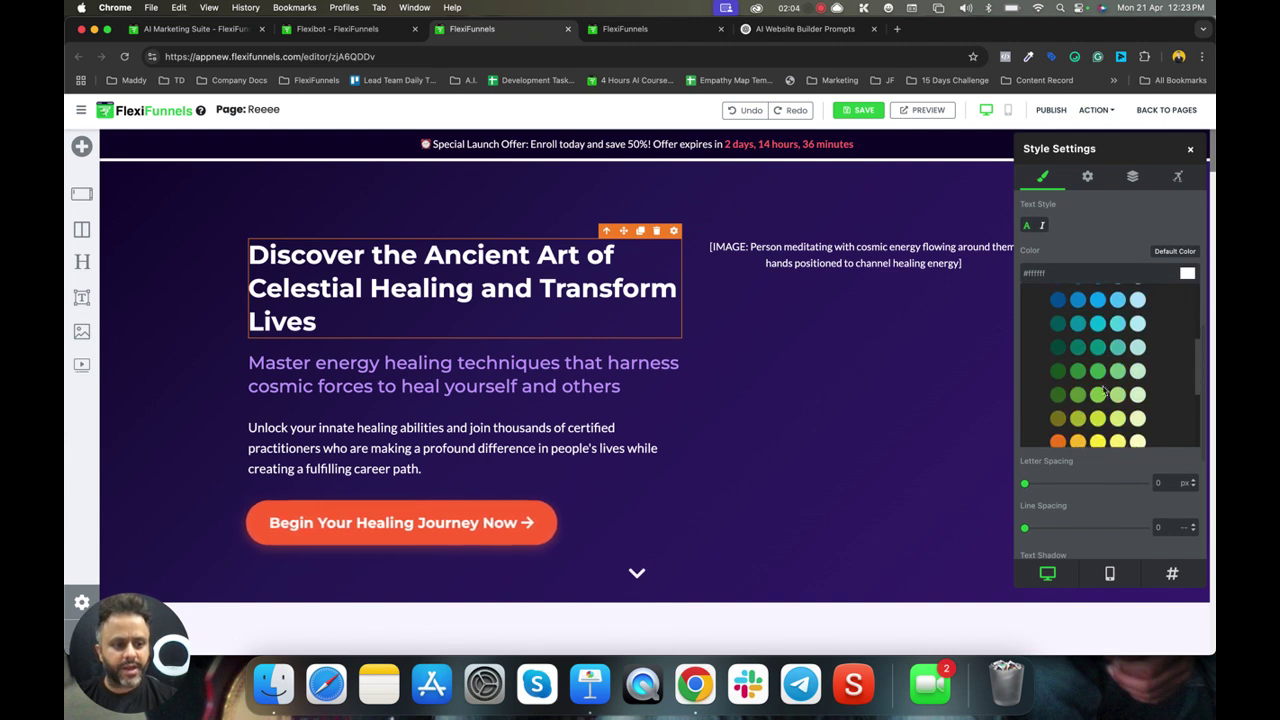
pyautogui.scroll(-2, 1099, 420)
pyautogui.click(1099, 382)
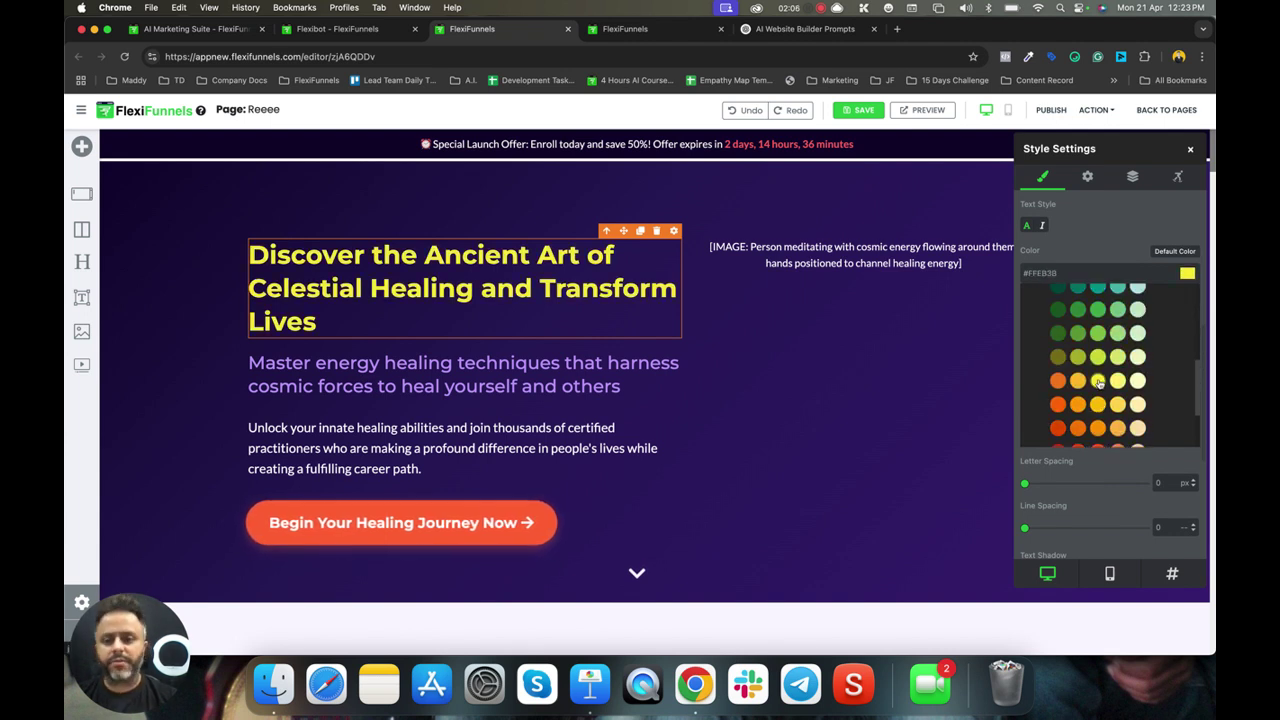
# Set the "Discover the Ancient Art of Celestial Healing" heading's text size to 42 px
pyautogui.scroll(10, 1099, 380)
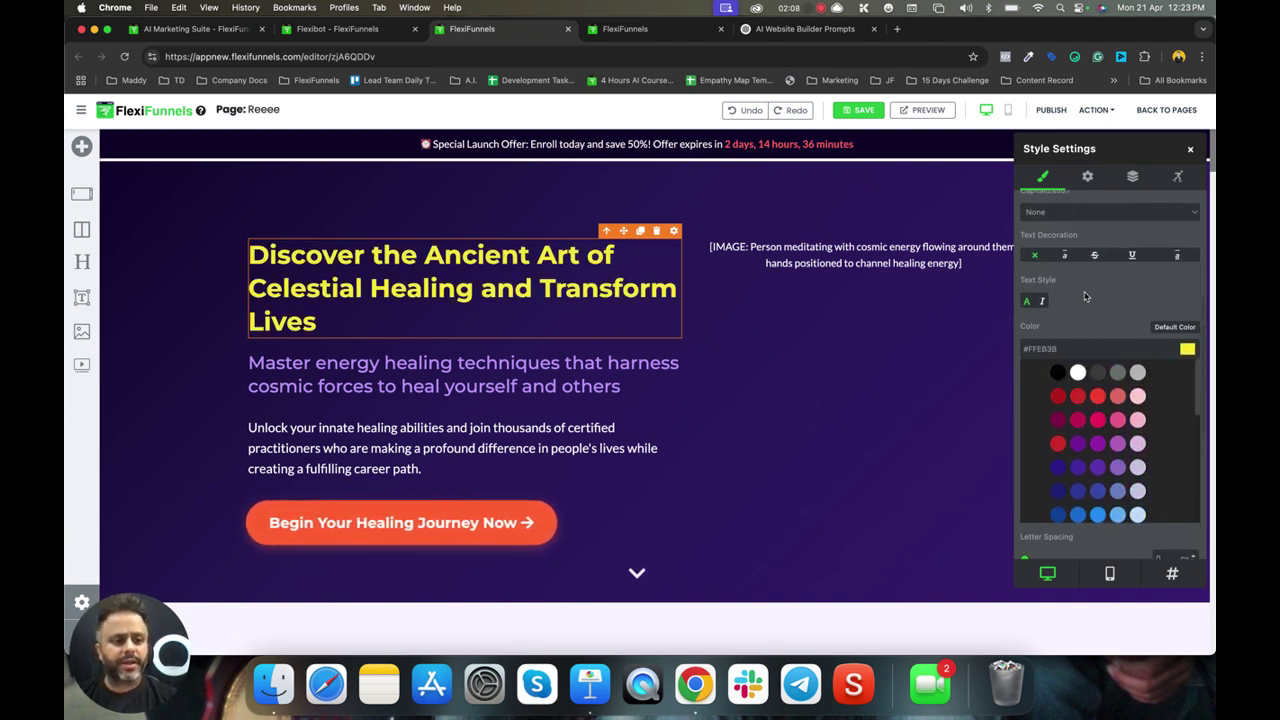
pyautogui.moveTo(1072, 415); pyautogui.dragTo(1075, 415)
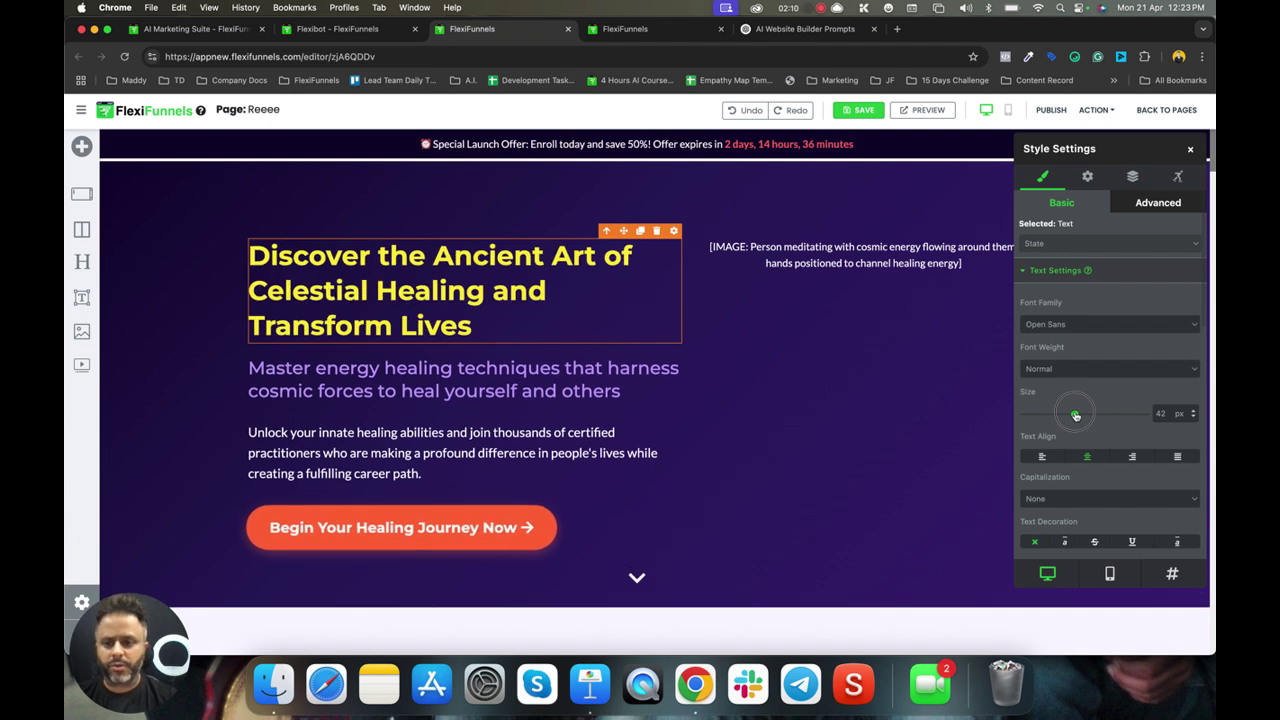
pyautogui.scroll(-3, 900, 309)
pyautogui.scroll(3, 900, 309)
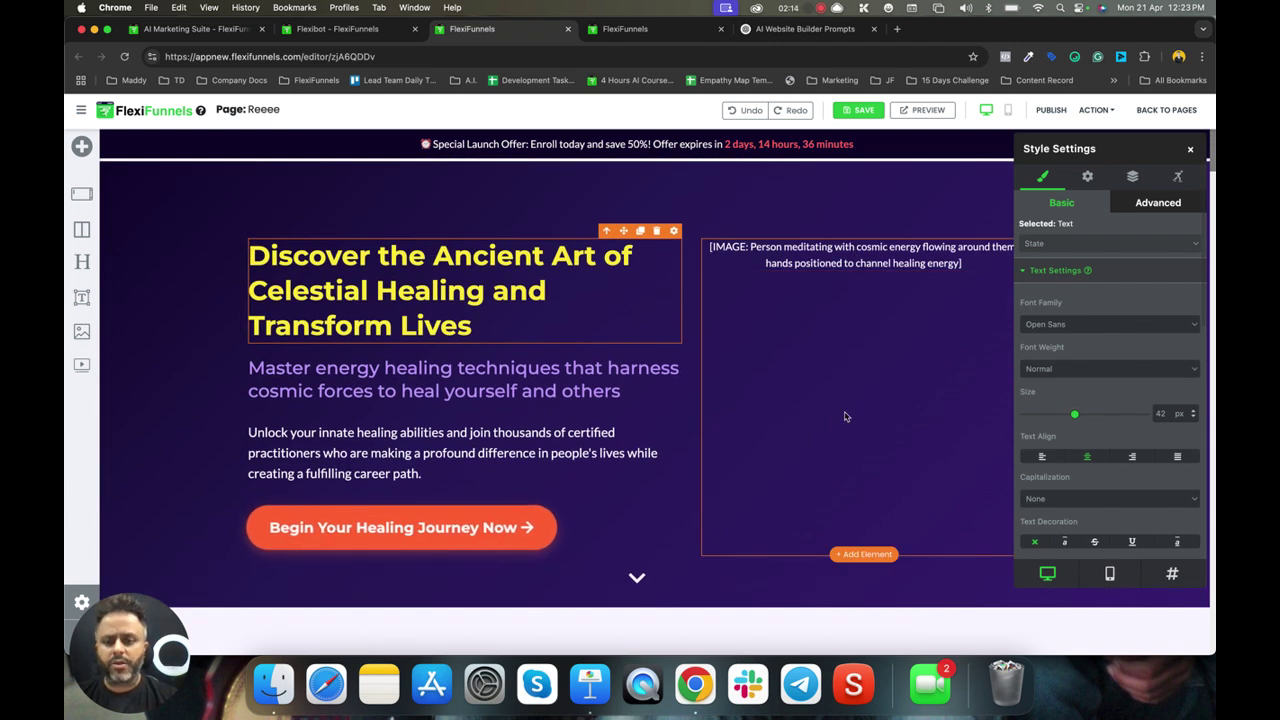
# Change the "Begin Your Healing Journey Now" button's background color to green (#4CAF50) and close its style settings
pyautogui.scroll(-3, 489, 417)
pyautogui.click(549, 215)
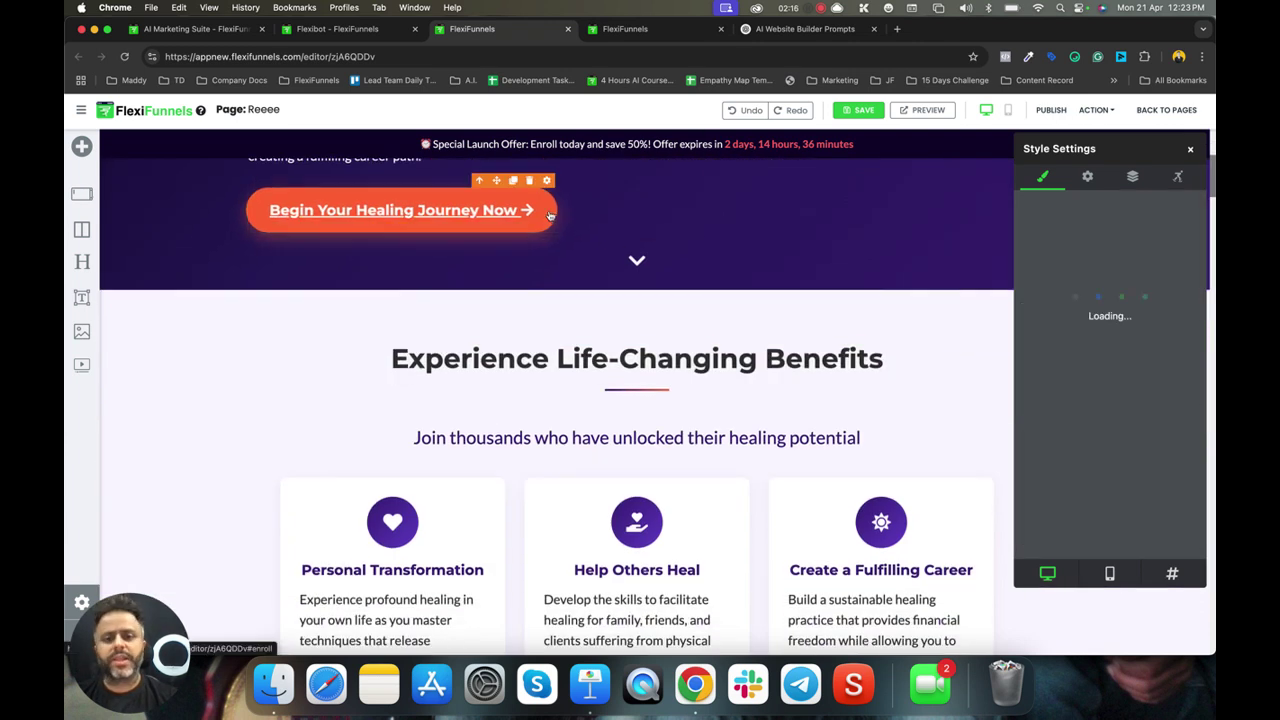
pyautogui.click(1055, 296)
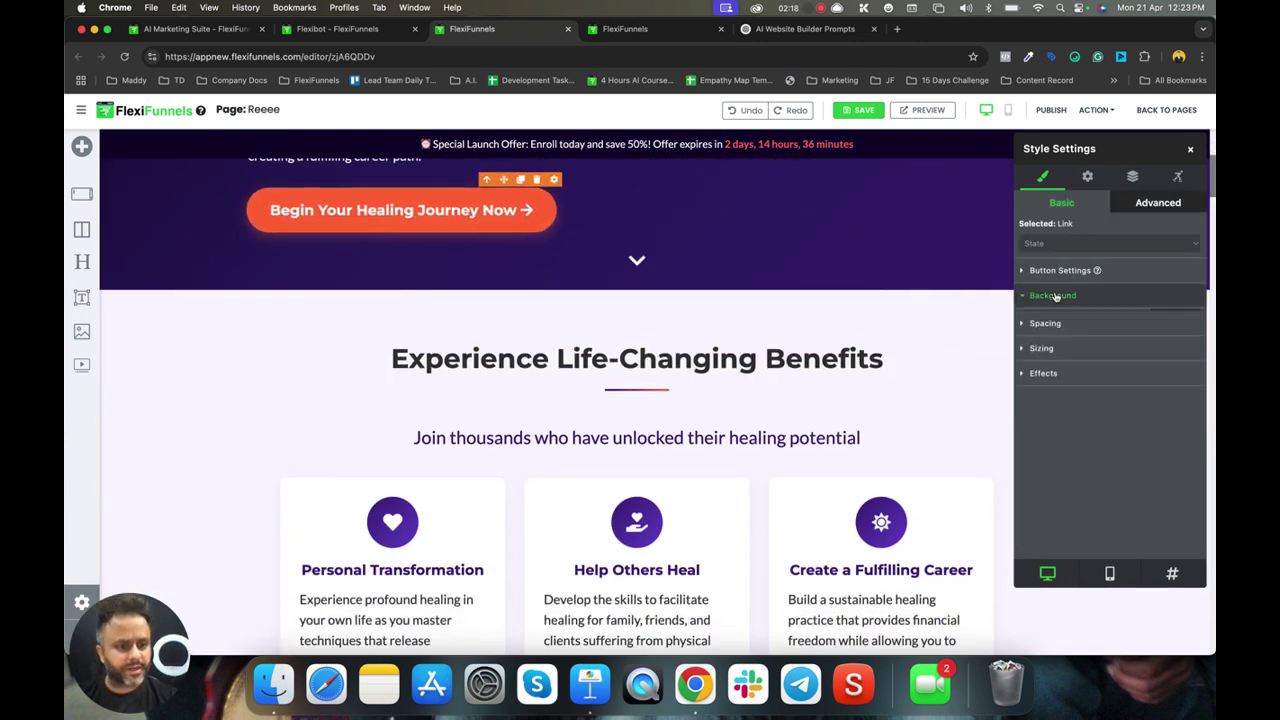
pyautogui.scroll(-3, 1090, 437)
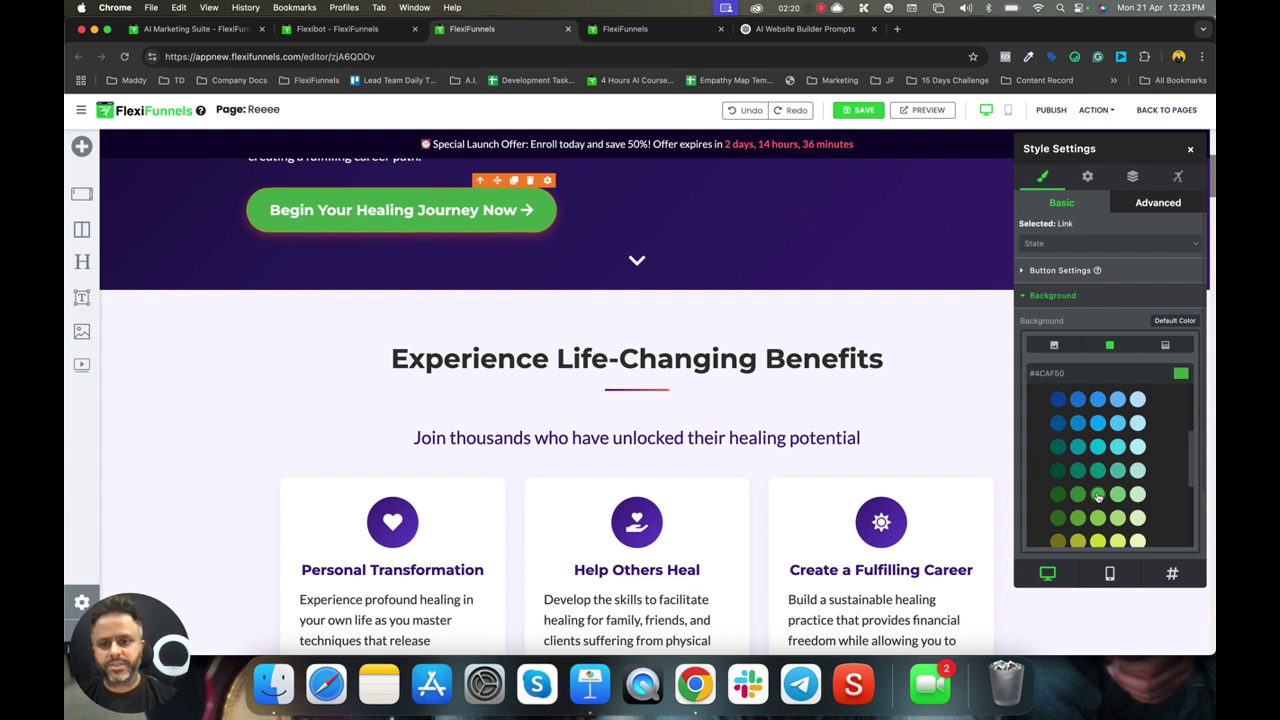
pyautogui.click(1190, 152)
# Publish the Reeee page and open its live version
pyautogui.click(1051, 110)
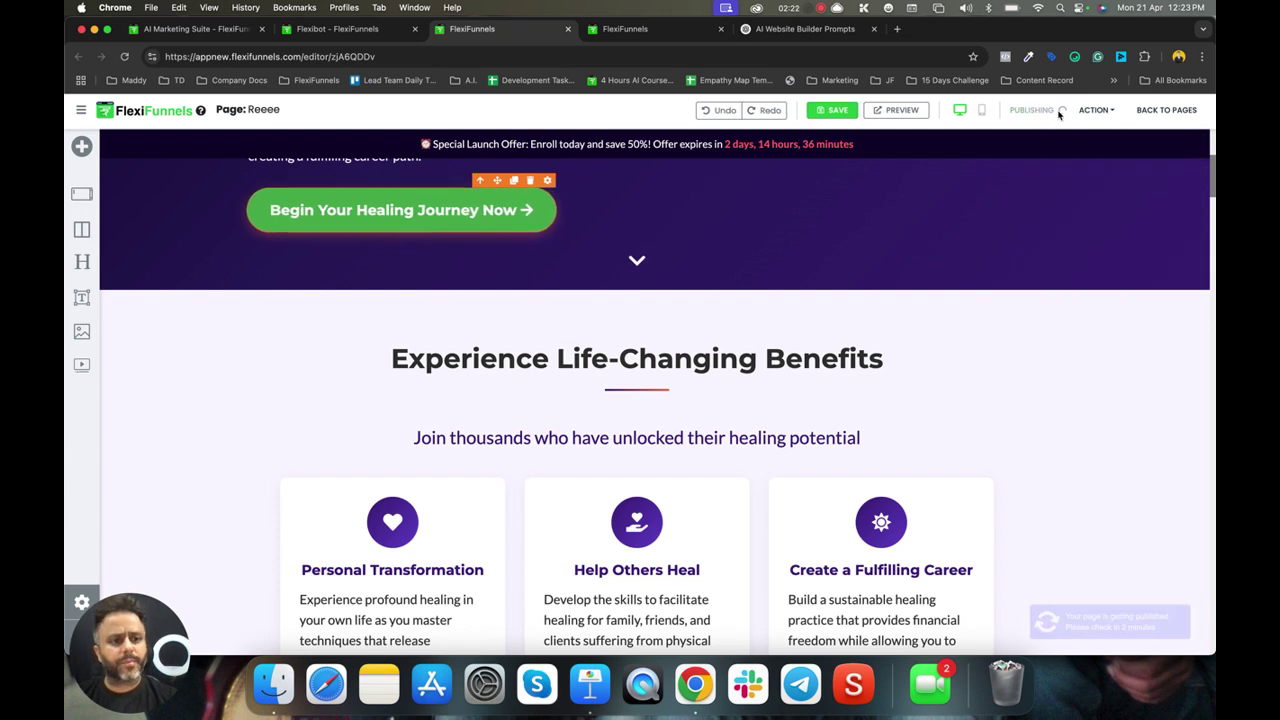
pyautogui.click(1095, 111)
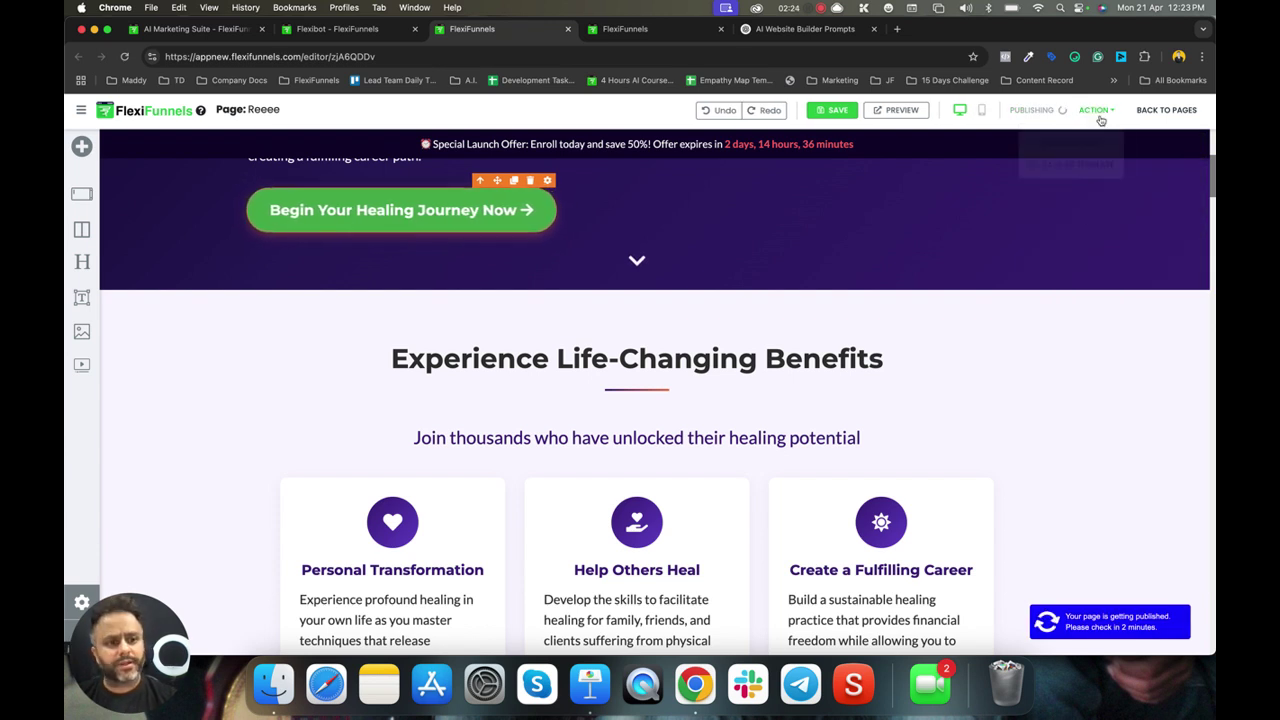
pyautogui.click(1048, 138)
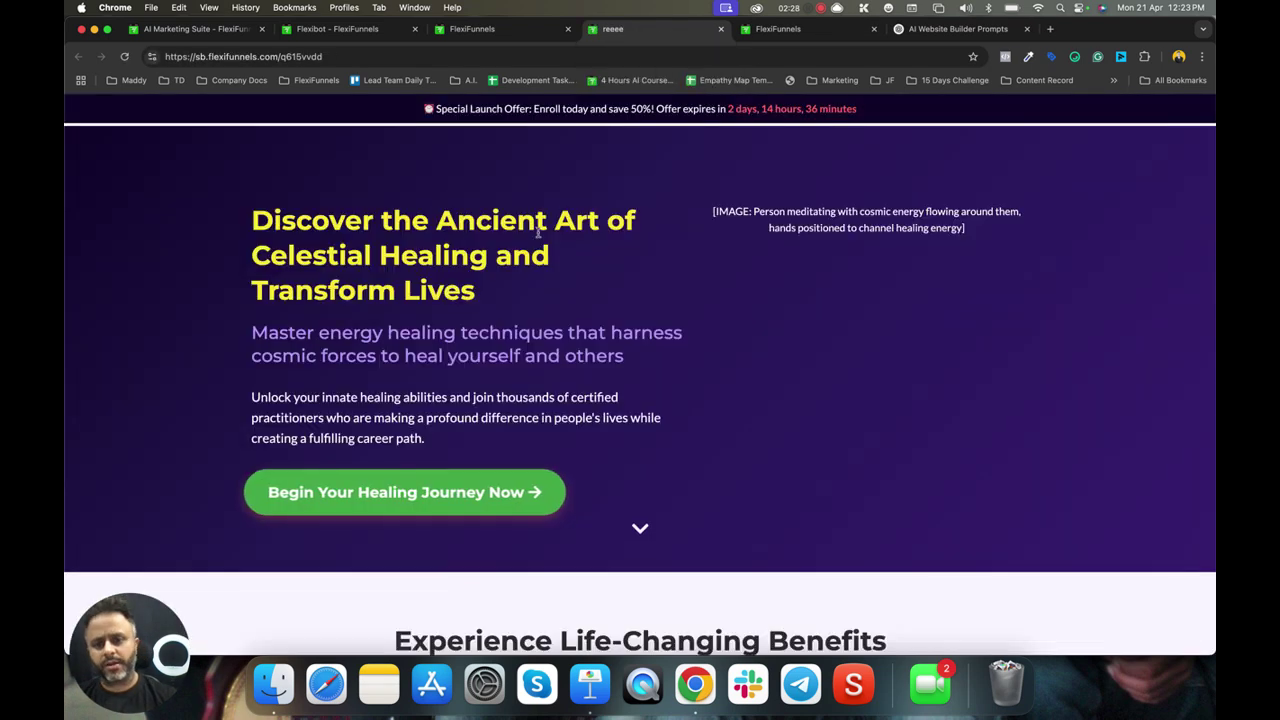
# Review the published page from the restyled hero section down to "About Celestial Healing Mastery"
pyautogui.scroll(-1, 537, 232)
pyautogui.scroll(-3, 537, 232)
pyautogui.scroll(5, 537, 232)
pyautogui.scroll(-7, 537, 232)
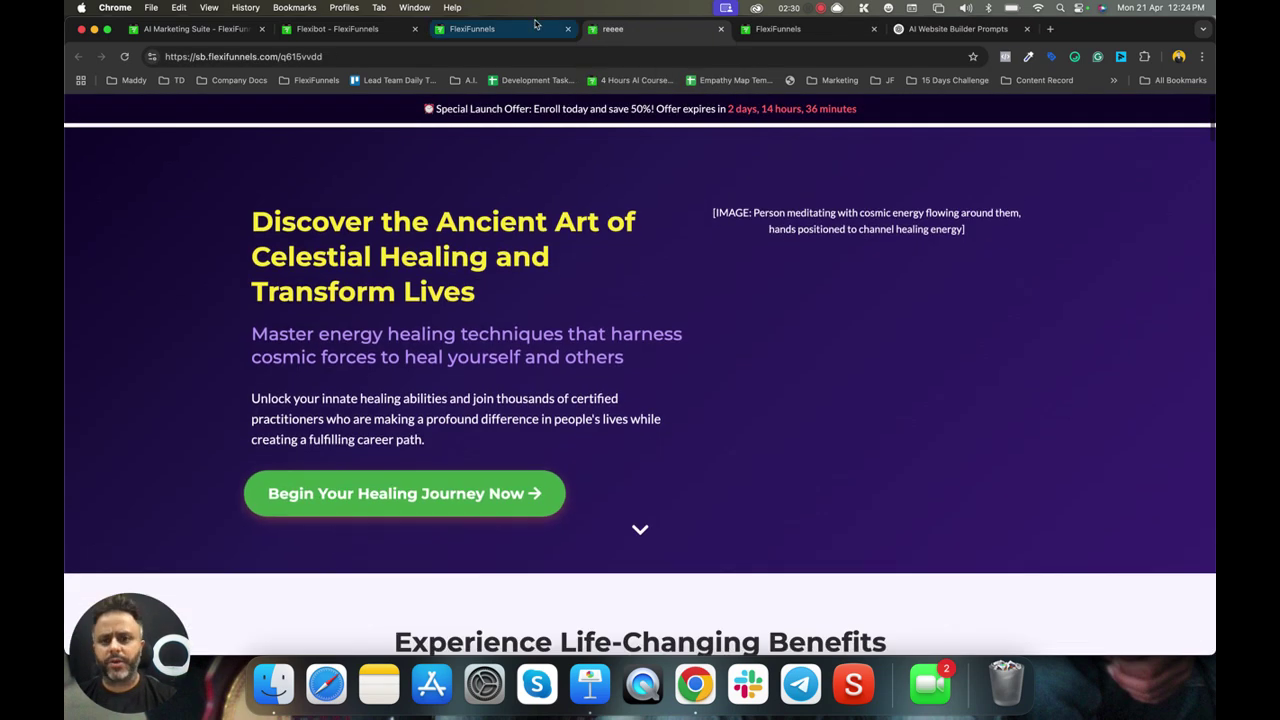
pyautogui.scroll(-5, 562, 342)
pyautogui.scroll(10, 562, 342)
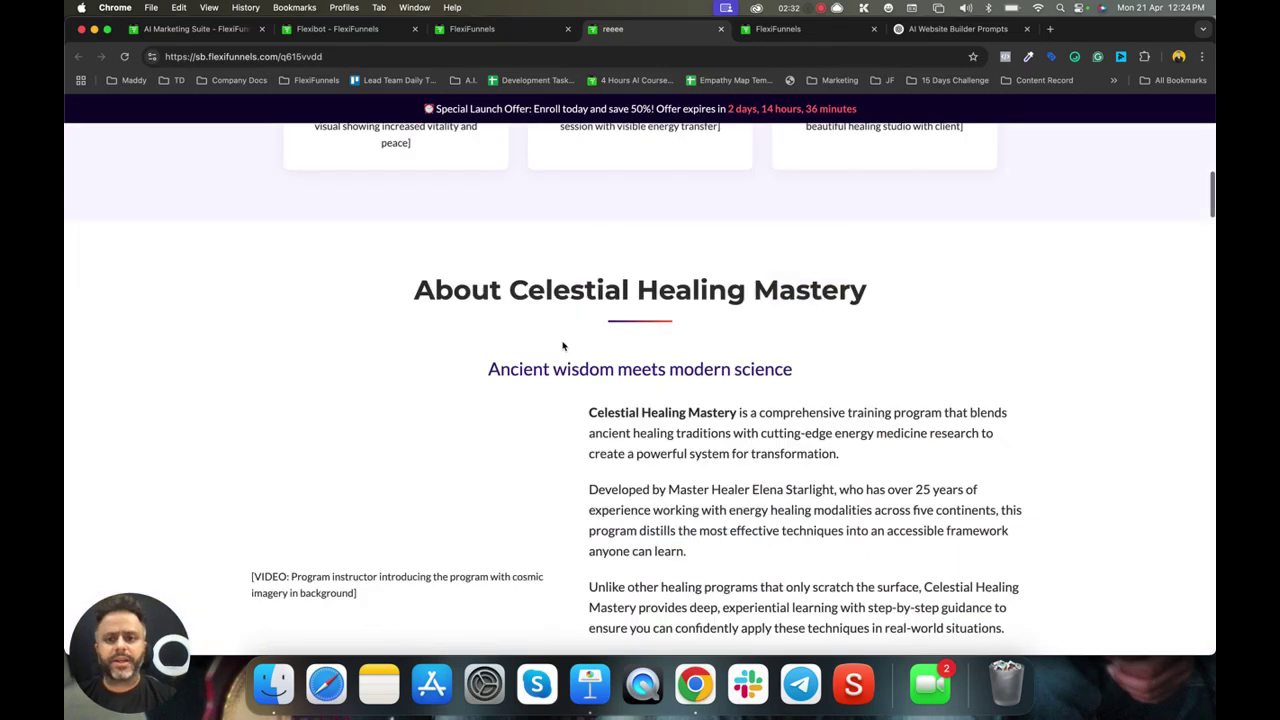
# Check the Parenting Coach page's generation progress in FlexiBot and return to the hero section in the Reeee page editor
pyautogui.click(337, 28)
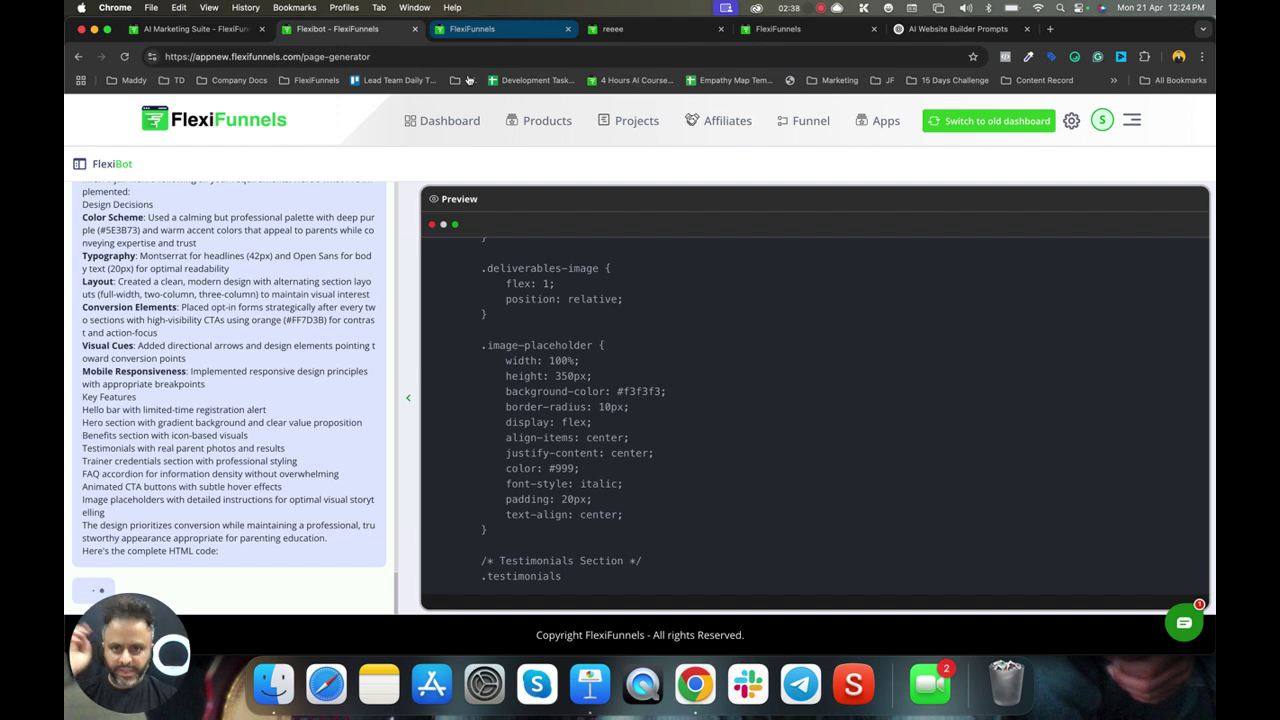
pyautogui.click(515, 30)
pyautogui.scroll(3, 563, 388)
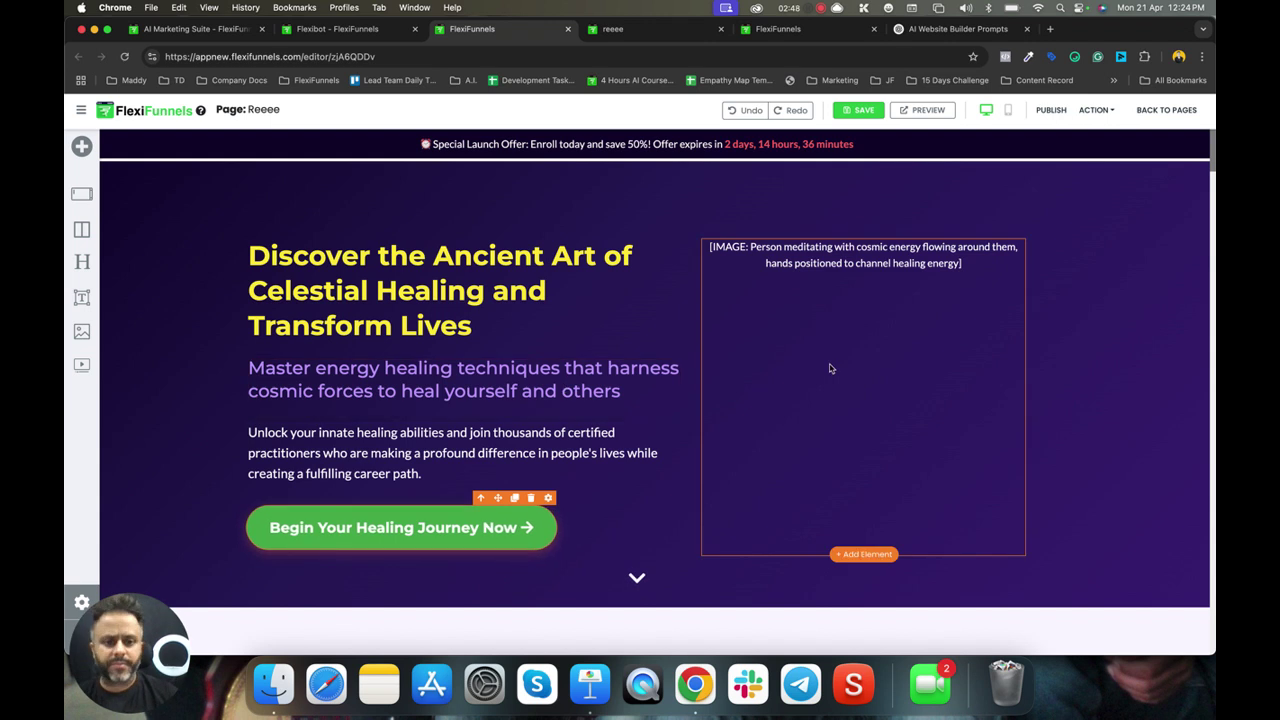
# Examine the Reeee page's sections and image placeholders in the editor, from the benefits and curriculum through certification and enrollment to the FAQ
pyautogui.scroll(-3, 829, 367)
pyautogui.scroll(-15, 829, 369)
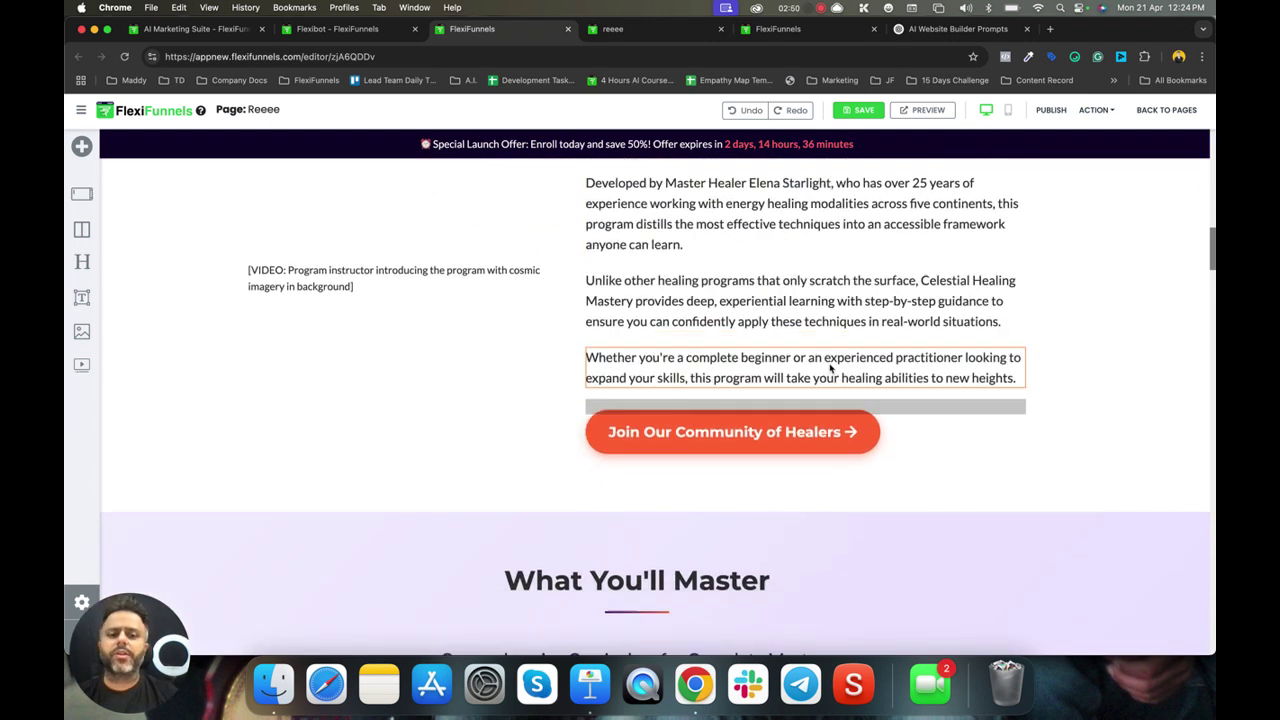
pyautogui.scroll(-1, 830, 368)
pyautogui.scroll(15, 830, 368)
pyautogui.scroll(-6, 830, 368)
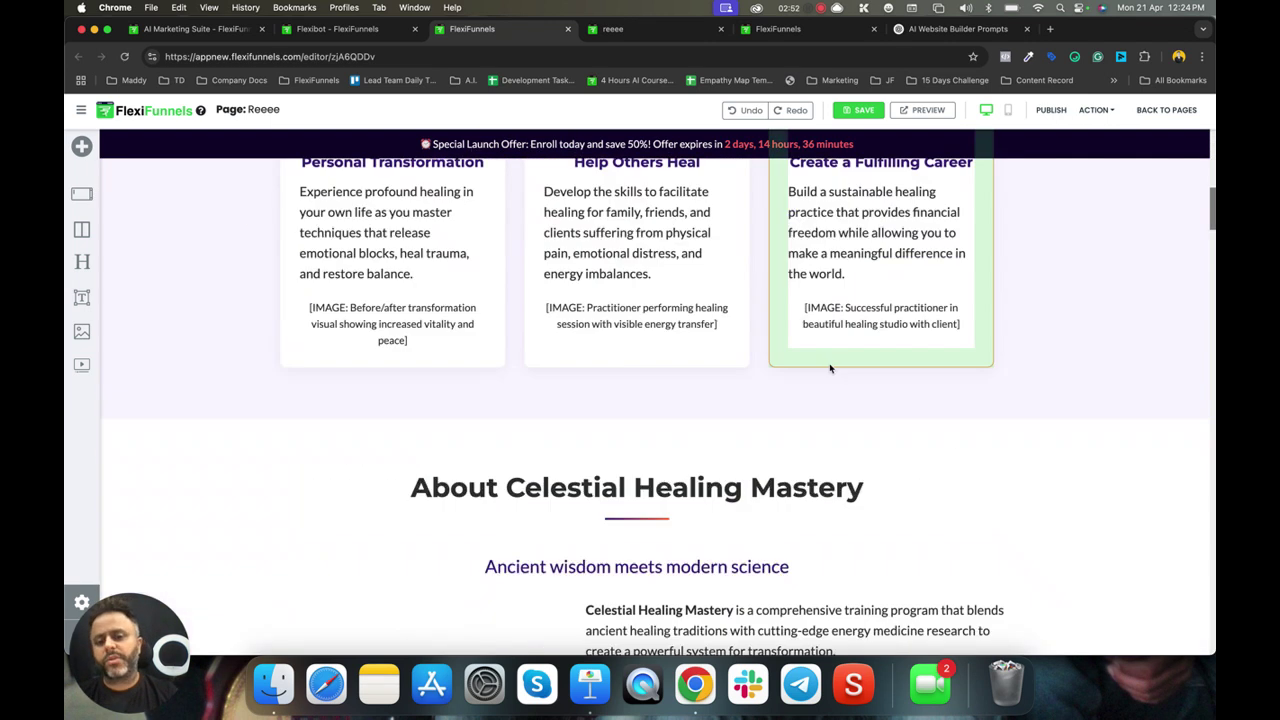
pyautogui.scroll(1, 830, 368)
pyautogui.scroll(1, 830, 368)
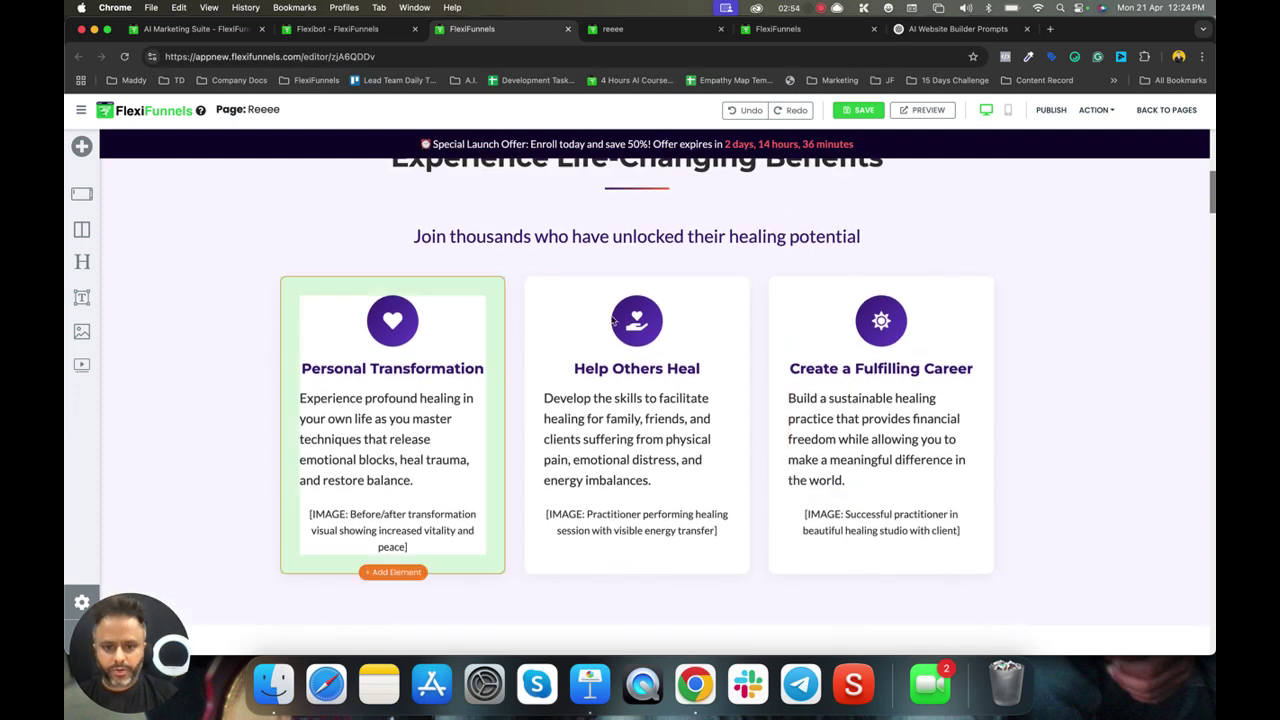
pyautogui.scroll(-12, 622, 363)
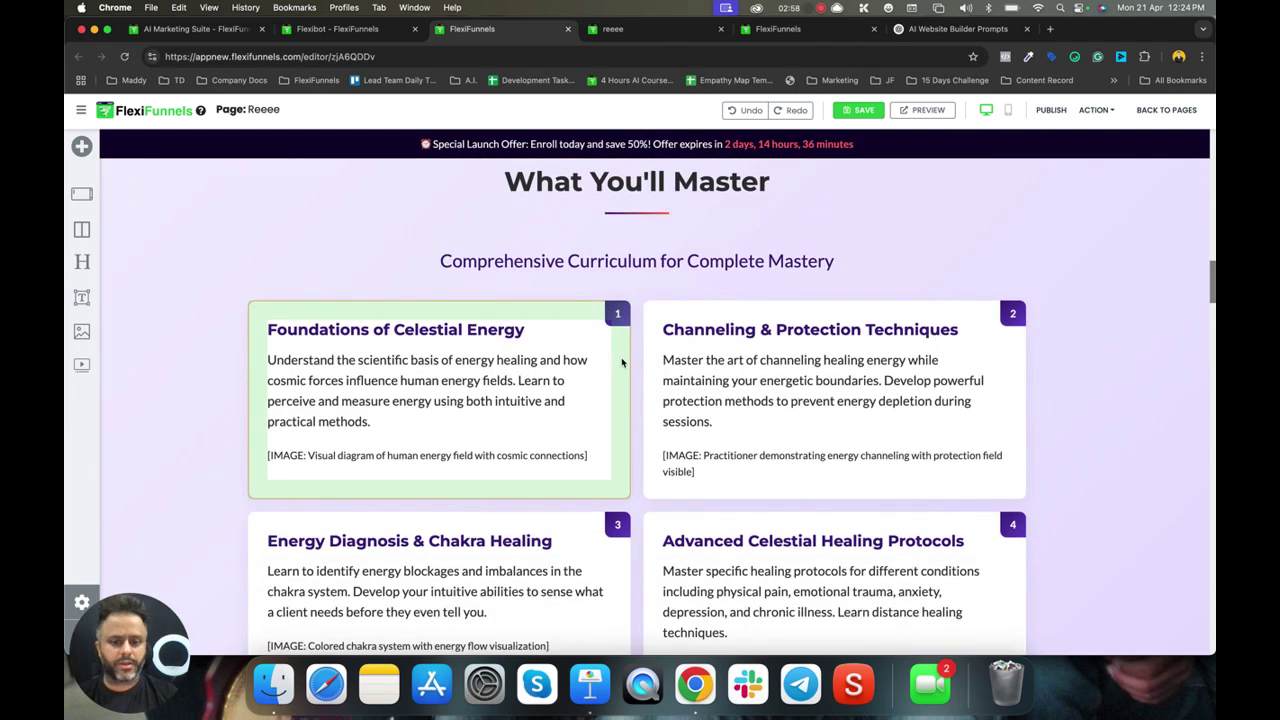
pyautogui.scroll(-3, 622, 363)
pyautogui.scroll(-4, 617, 330)
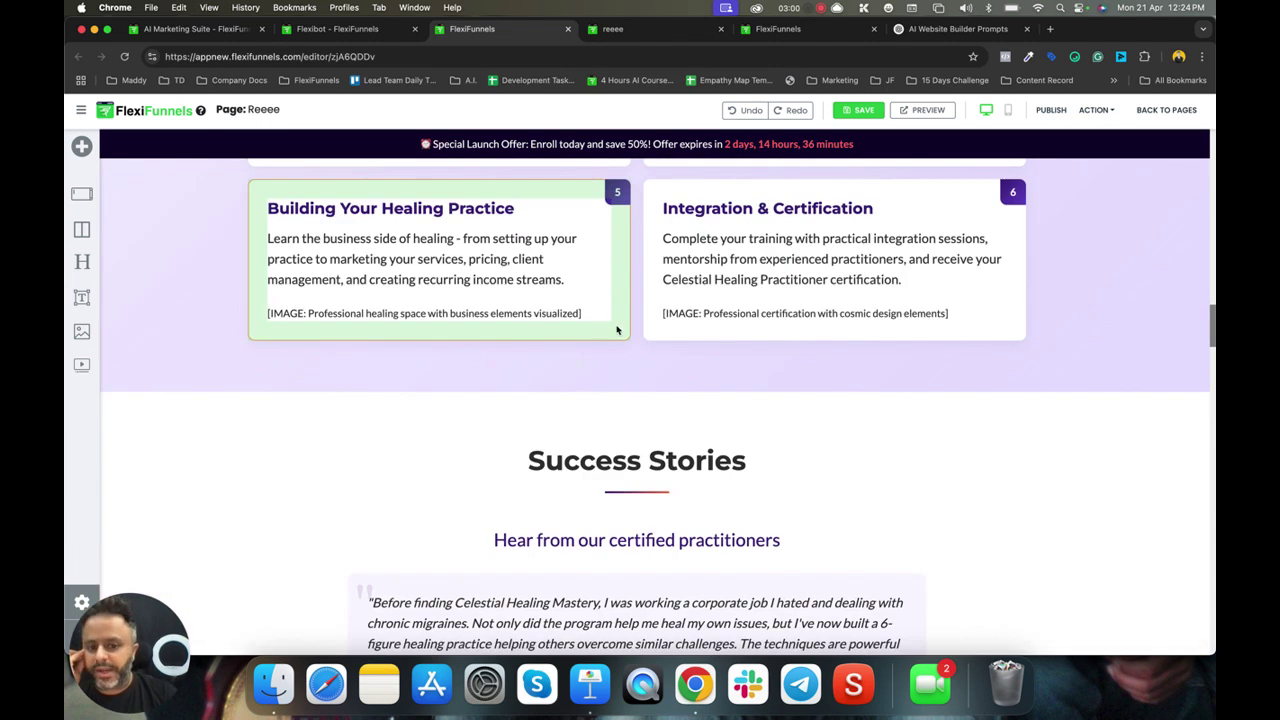
pyautogui.scroll(3, 617, 330)
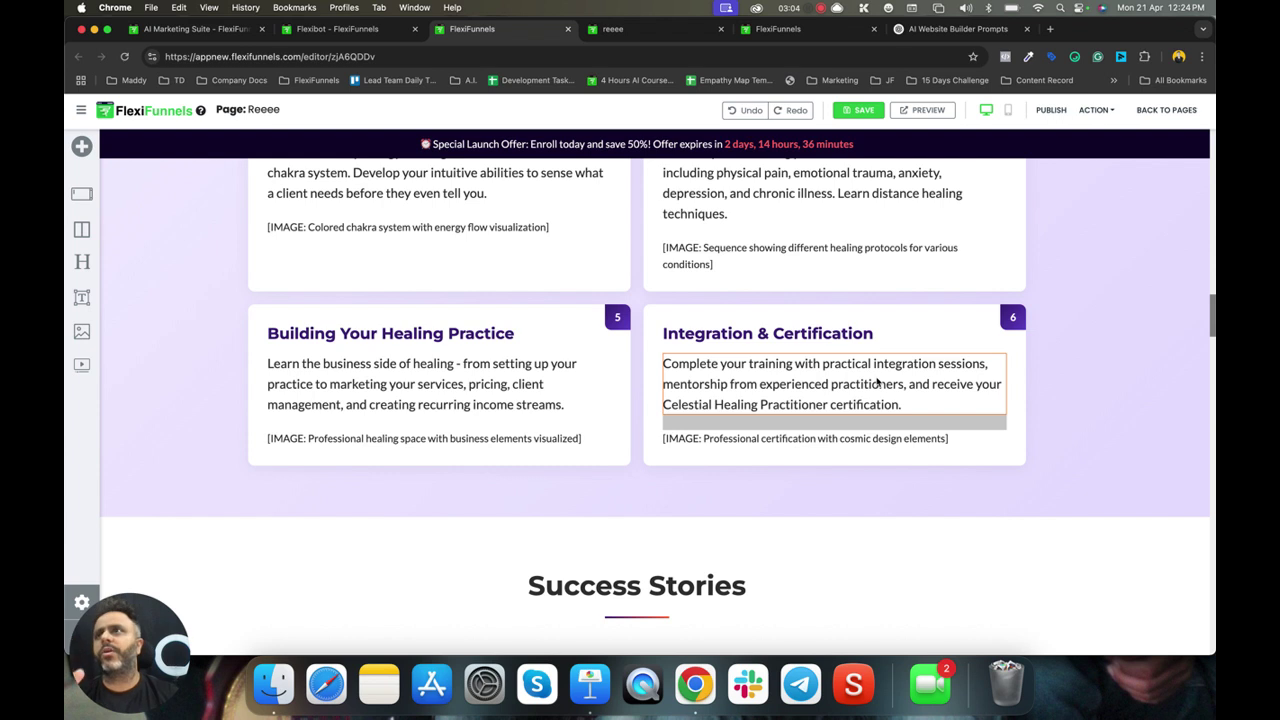
pyautogui.scroll(-20, 877, 382)
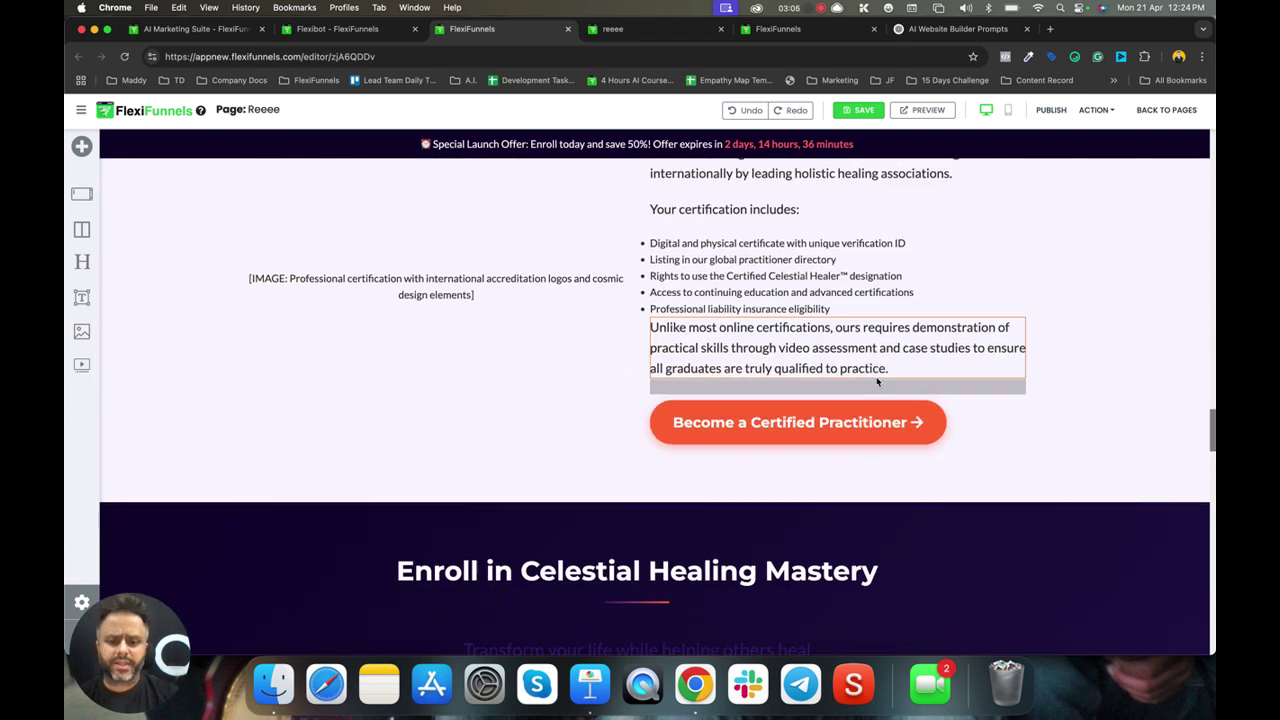
pyautogui.scroll(-8, 877, 382)
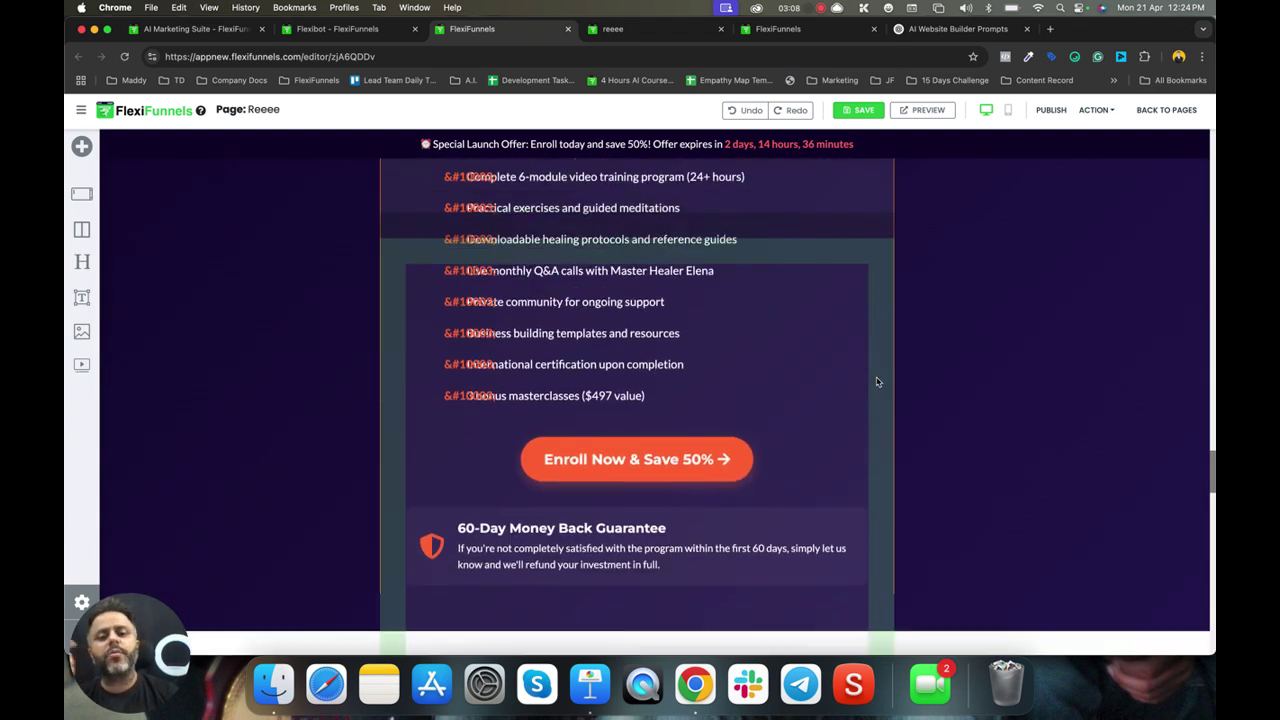
pyautogui.scroll(-10, 1000, 471)
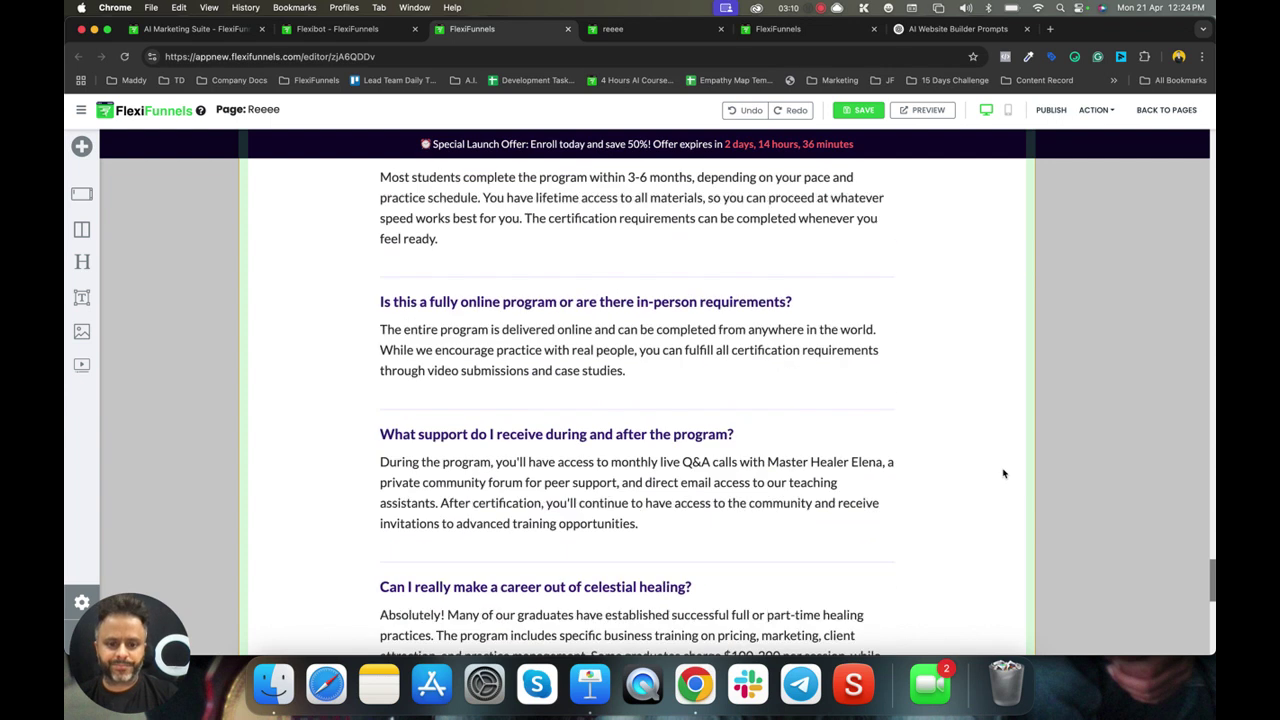